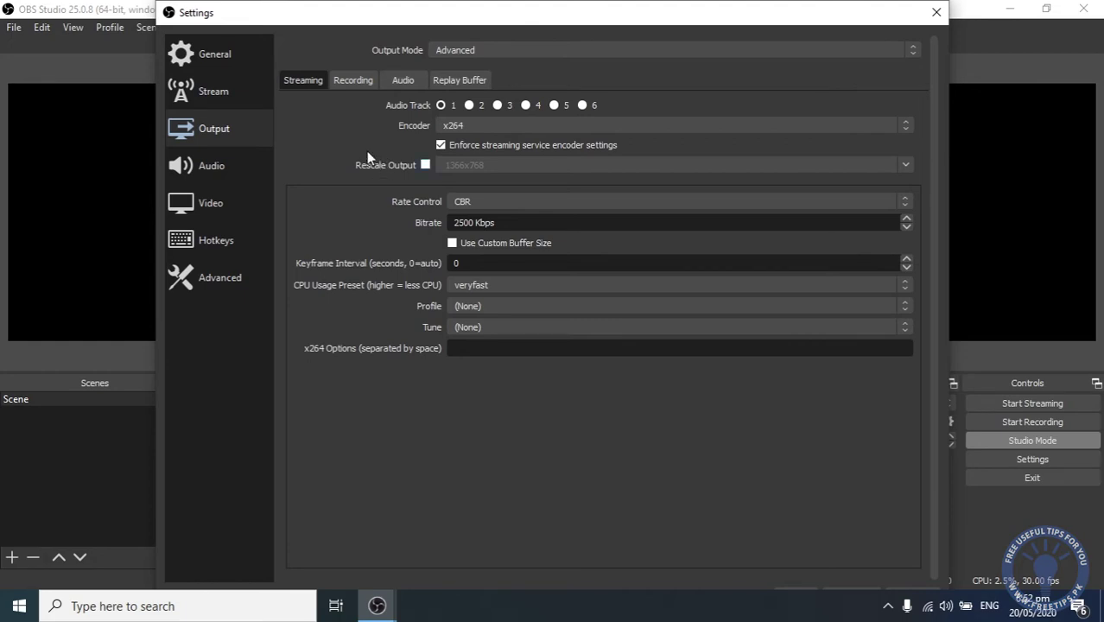
# - Review the recording settings and the per-track audio bitrate settings of the advanced output mode
pyautogui.click(352, 80)
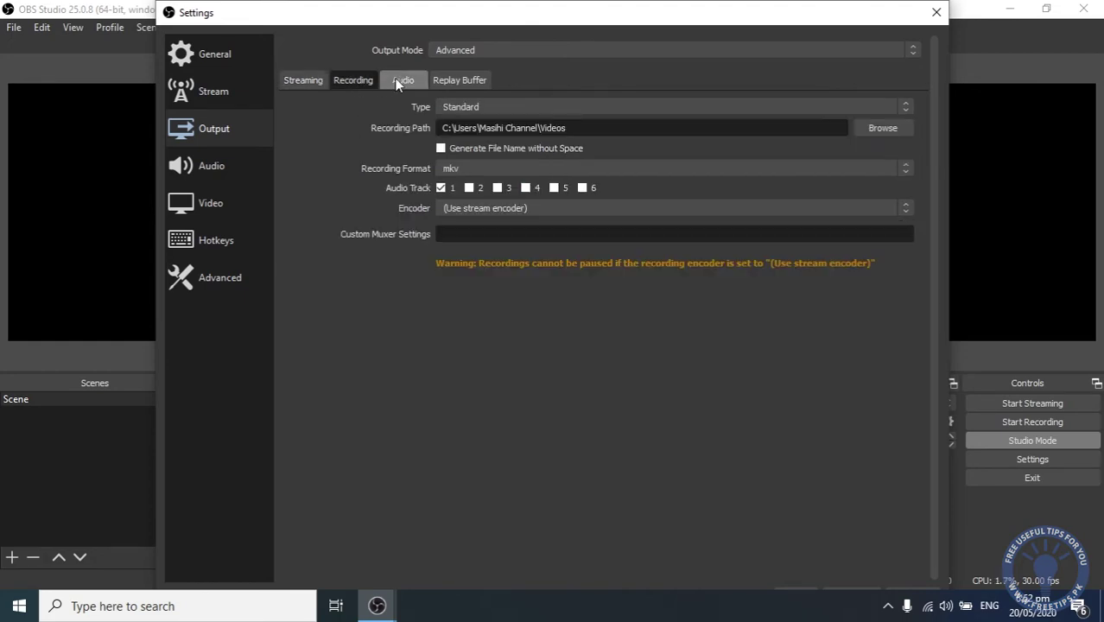
pyautogui.click(400, 81)
pyautogui.click(356, 81)
pyautogui.click(393, 80)
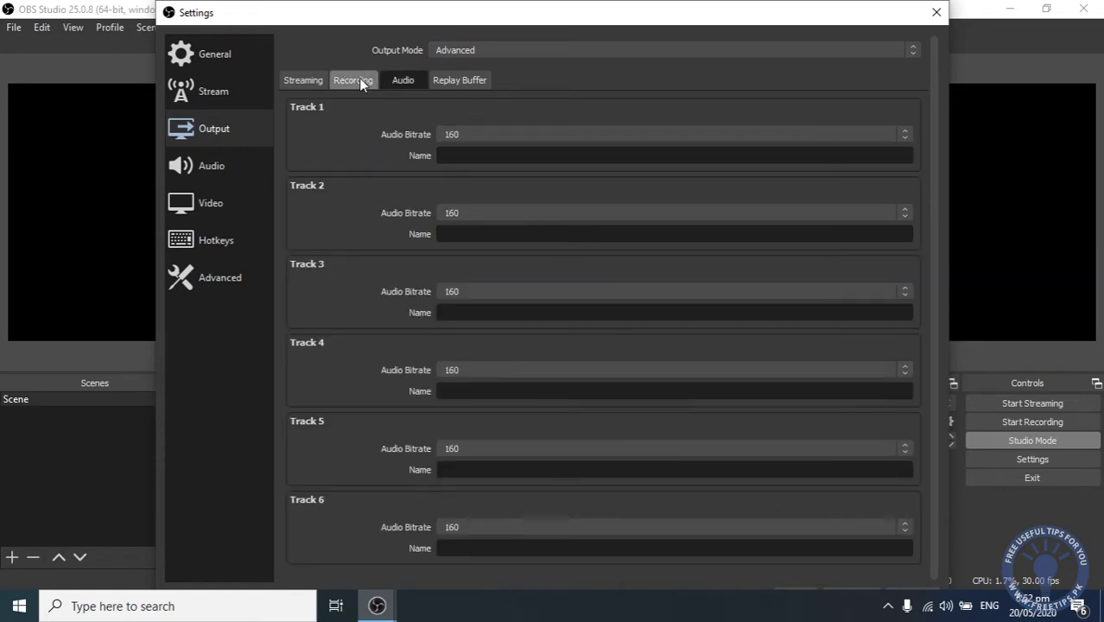
pyautogui.click(357, 79)
pyautogui.click(395, 80)
pyautogui.click(351, 82)
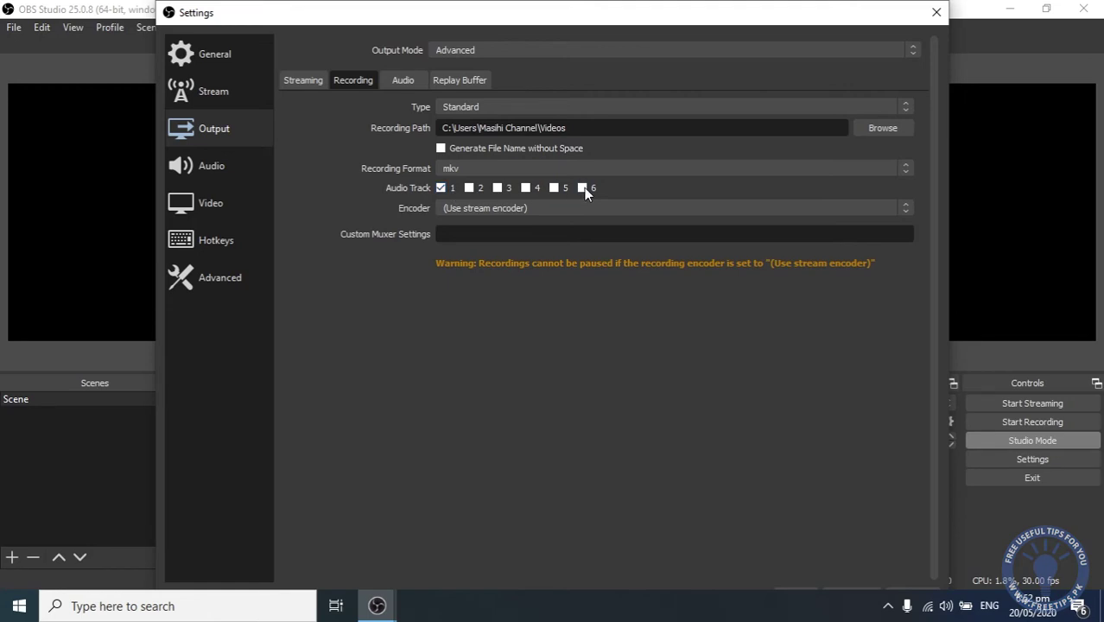
# - Enable audio tracks 2 to 6 for recording in addition to track 1, and choose mkv as the recording format
pyautogui.click(468, 188)
pyautogui.click(497, 188)
pyautogui.click(526, 188)
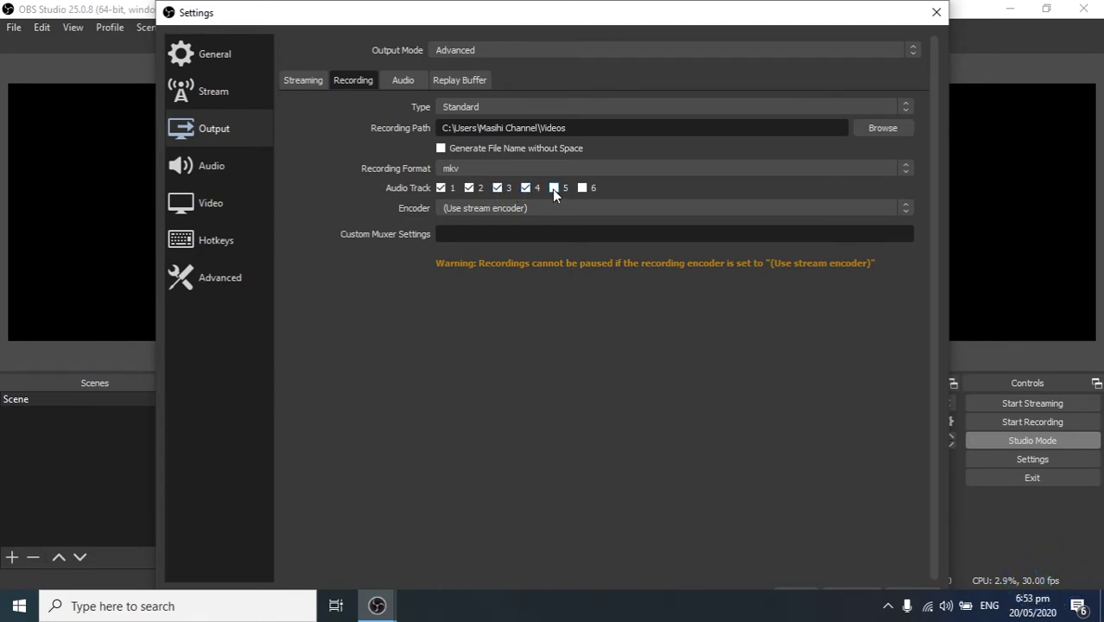
pyautogui.click(581, 188)
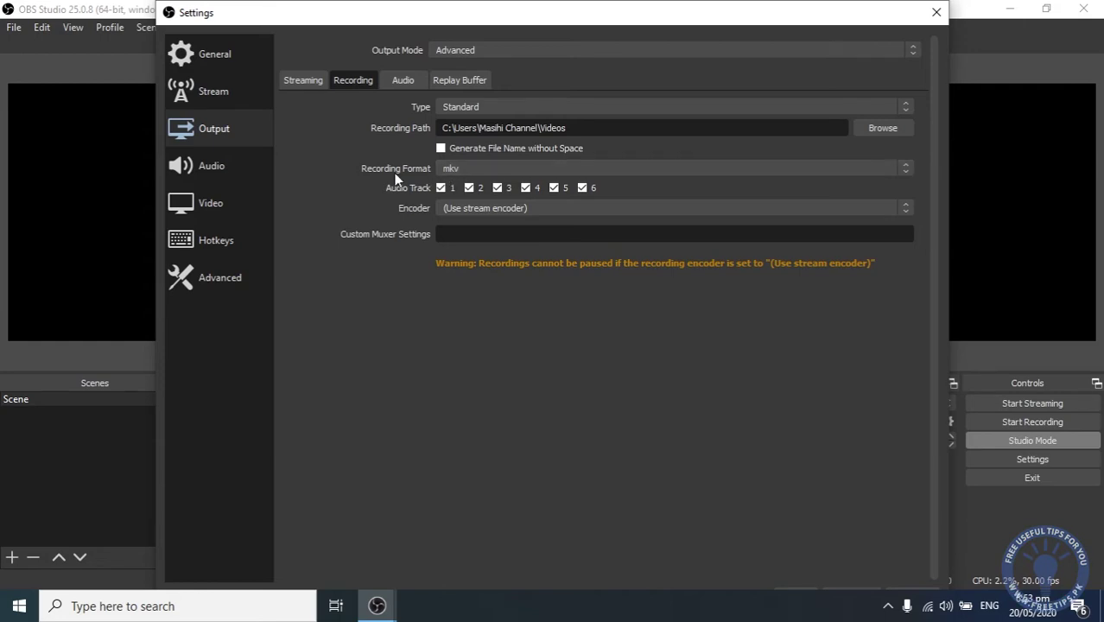
pyautogui.click(471, 173)
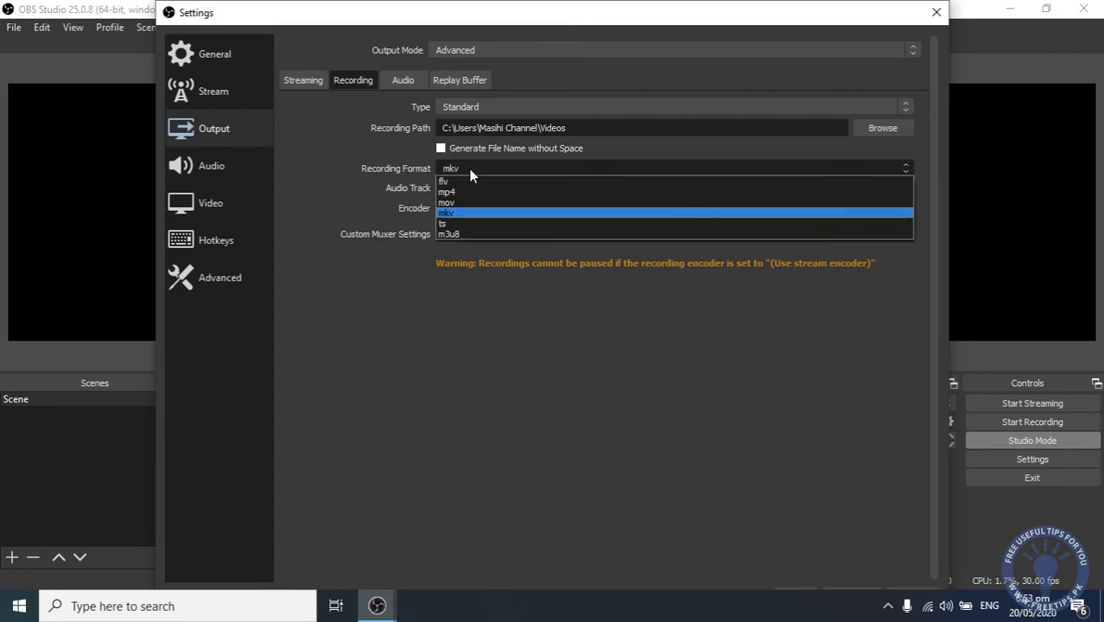
pyautogui.click(451, 212)
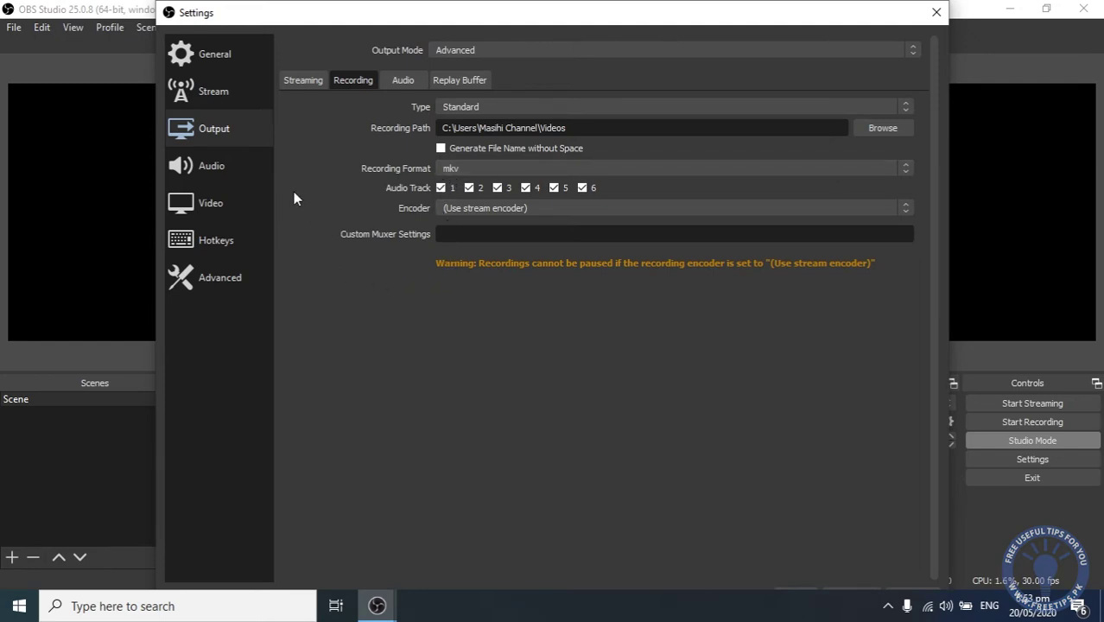
# - Check the audio device settings, bring the dialog's lower edge into reach, apply all changes and close the settings
pyautogui.click(211, 166)
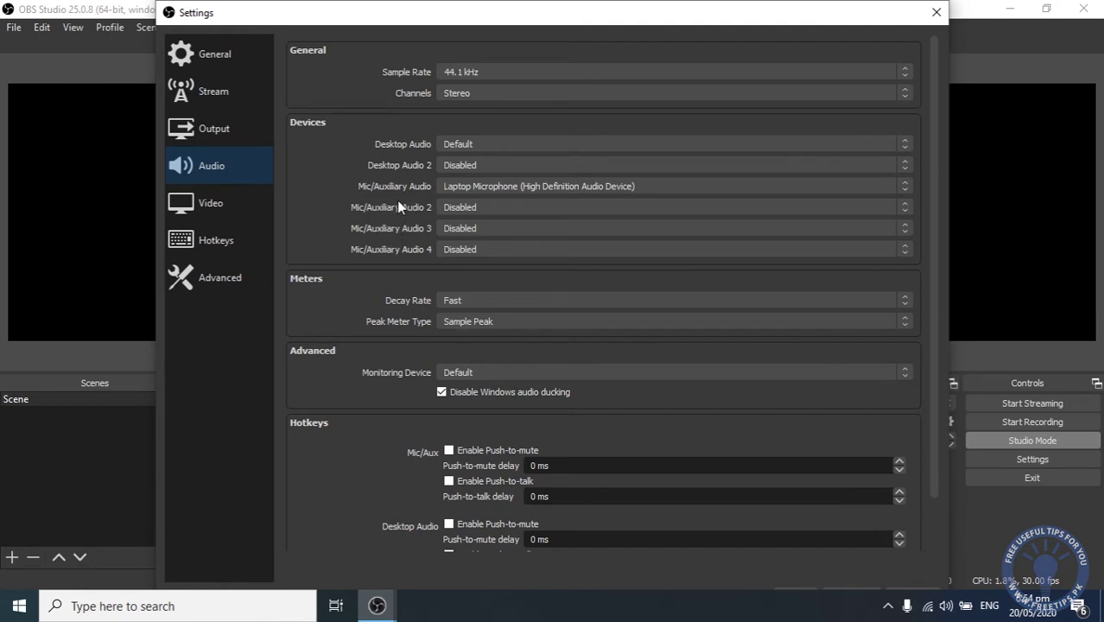
pyautogui.moveTo(453, 12); pyautogui.dragTo(468, 45)
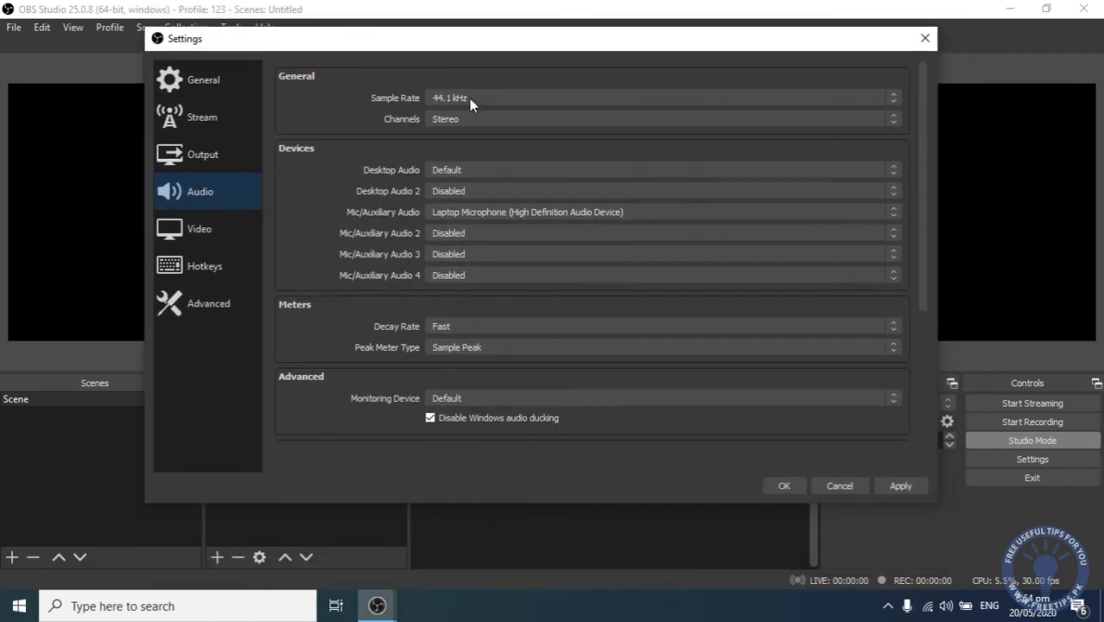
pyautogui.click(907, 485)
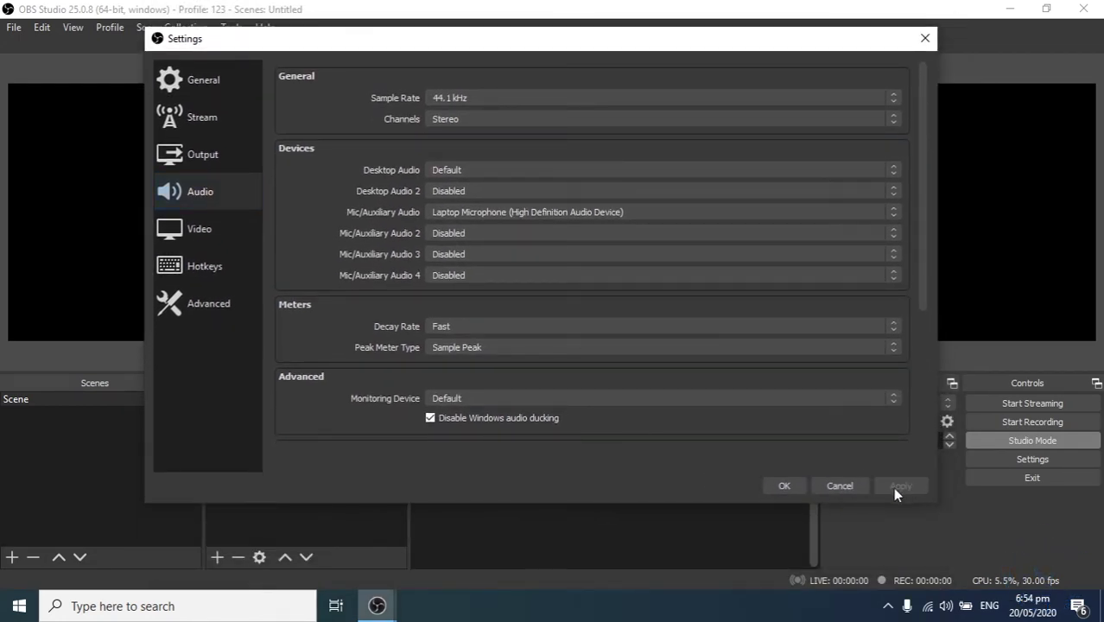
pyautogui.click(786, 487)
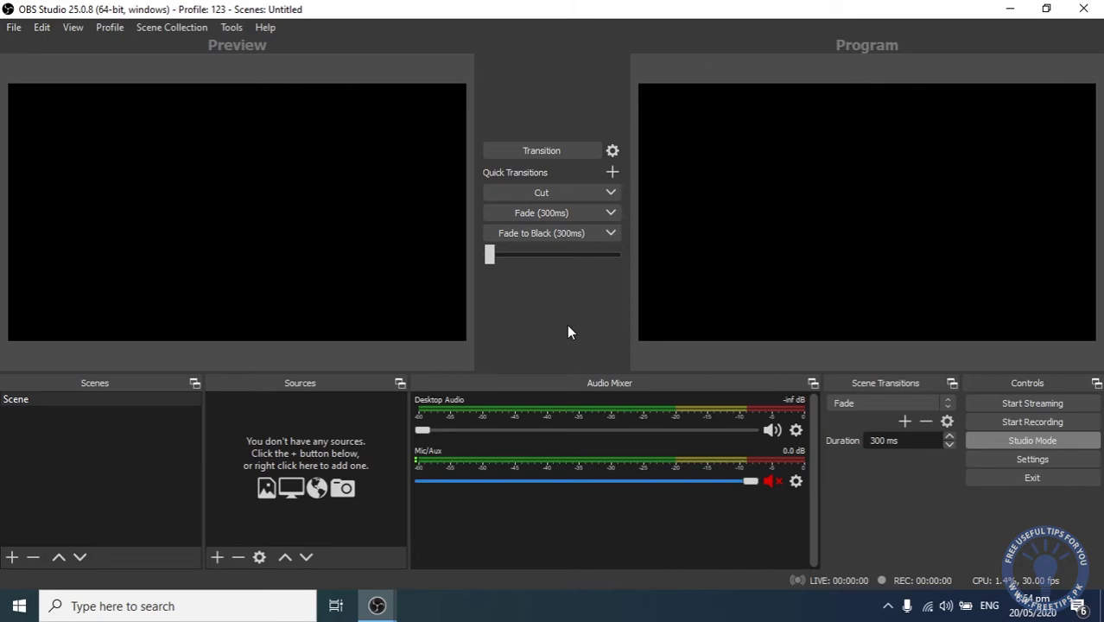
# - Switch to Windows Control Panel, show the Sound recording devices and inspect the External Microphone's properties
pyautogui.press('super+d')
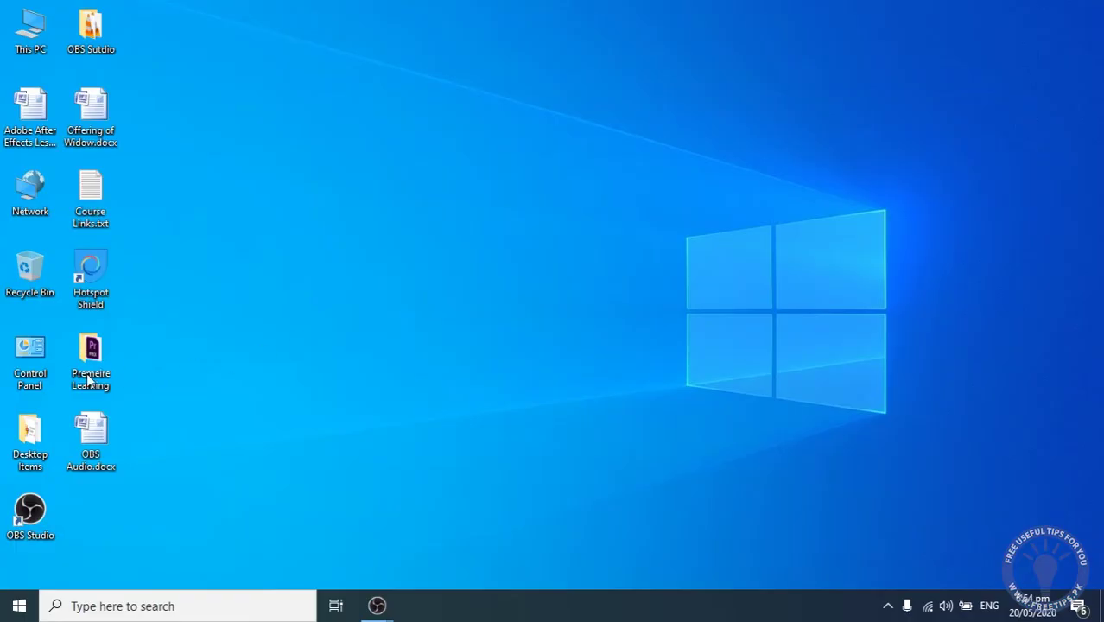
pyautogui.doubleClick(33, 353)
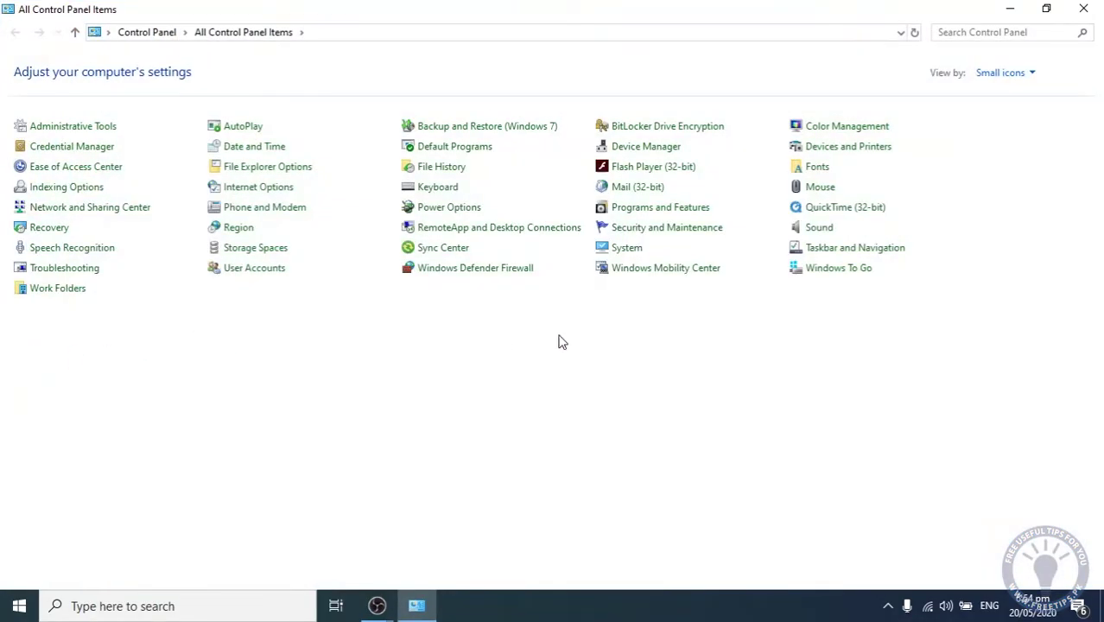
pyautogui.click(819, 229)
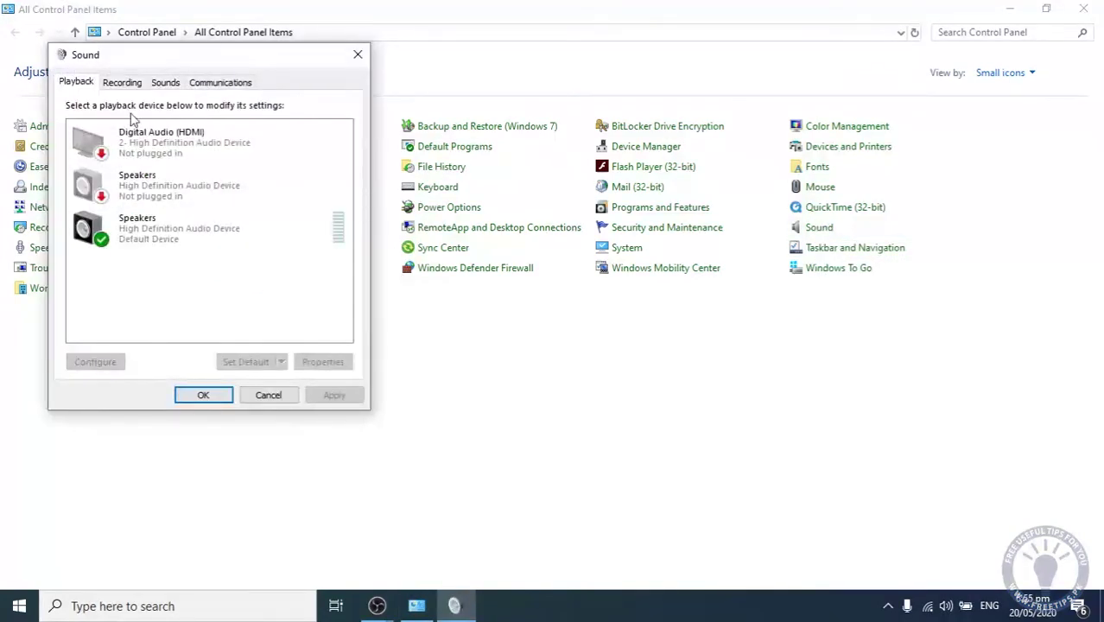
pyautogui.click(131, 83)
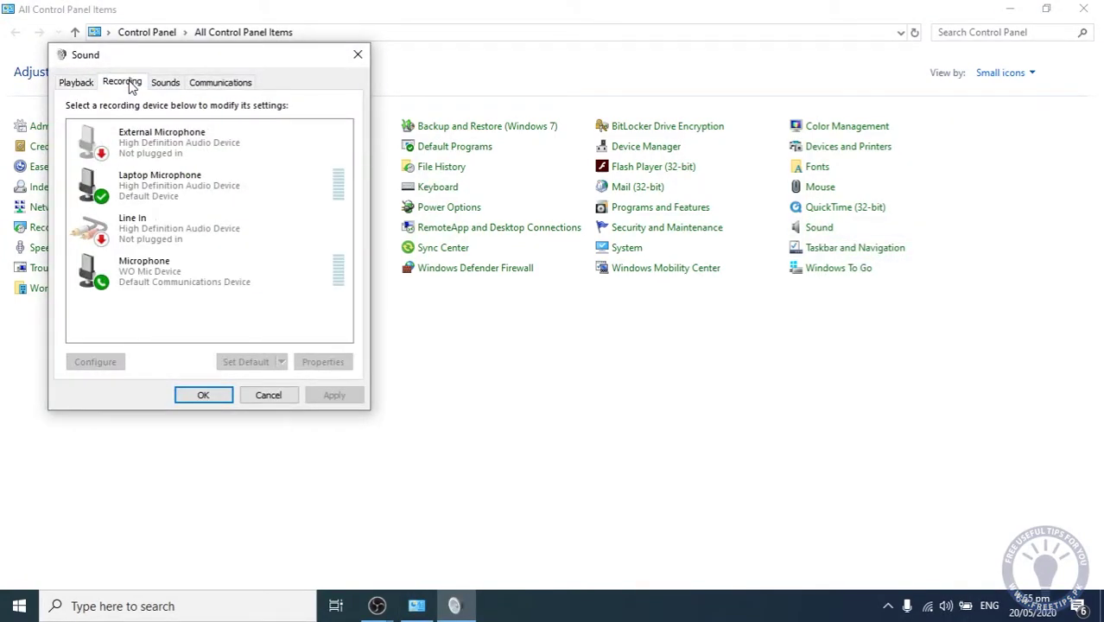
pyautogui.moveTo(178, 57); pyautogui.dragTo(370, 130)
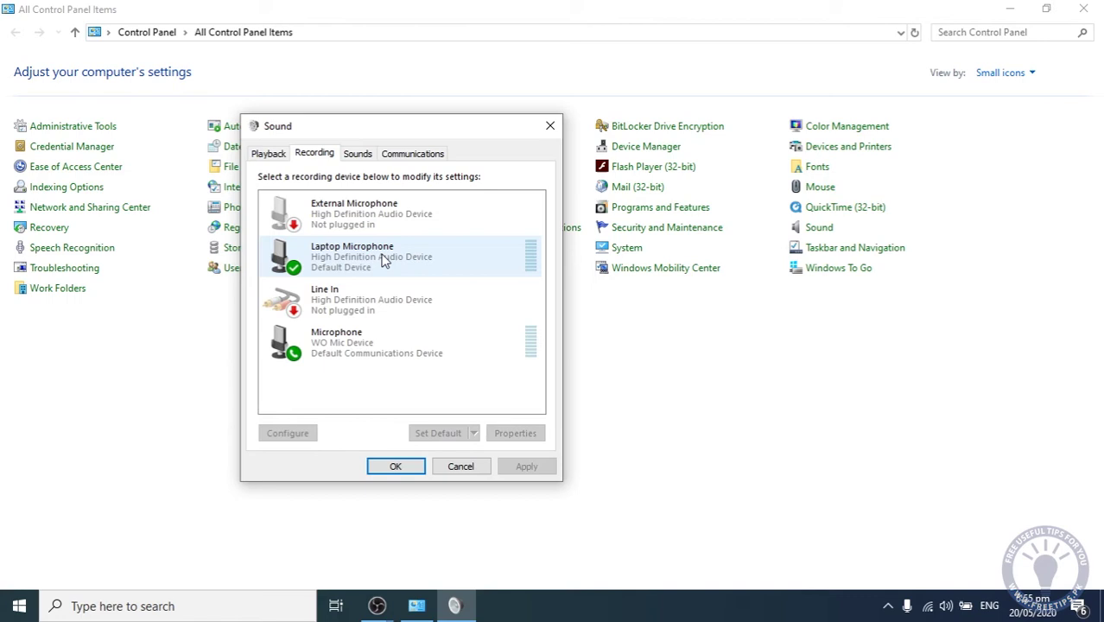
pyautogui.doubleClick(372, 212)
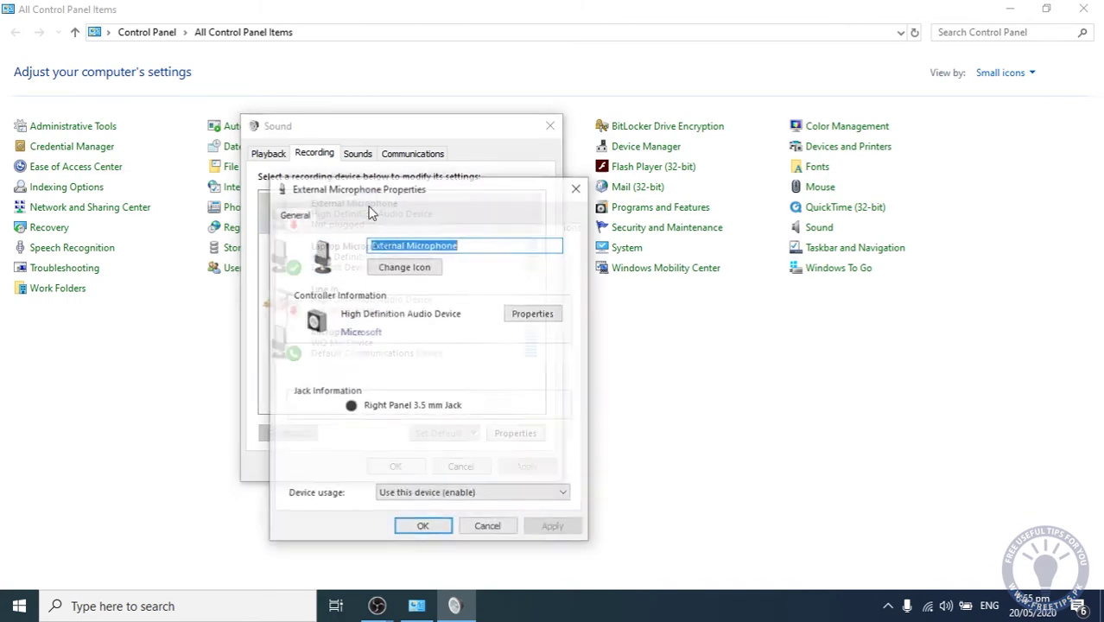
pyautogui.click(403, 244)
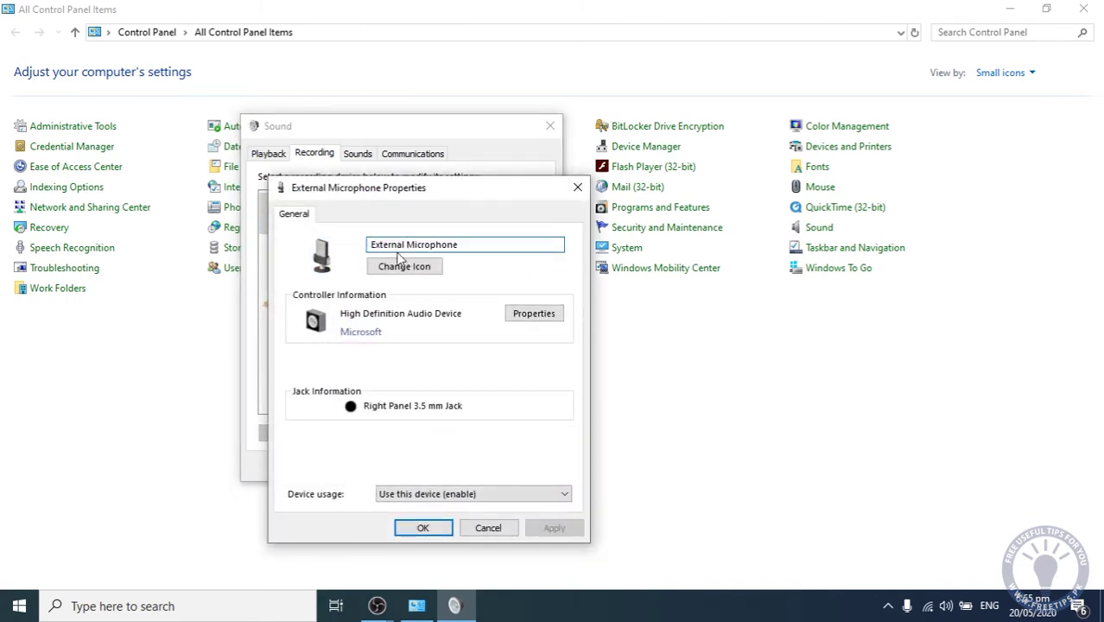
pyautogui.click(429, 528)
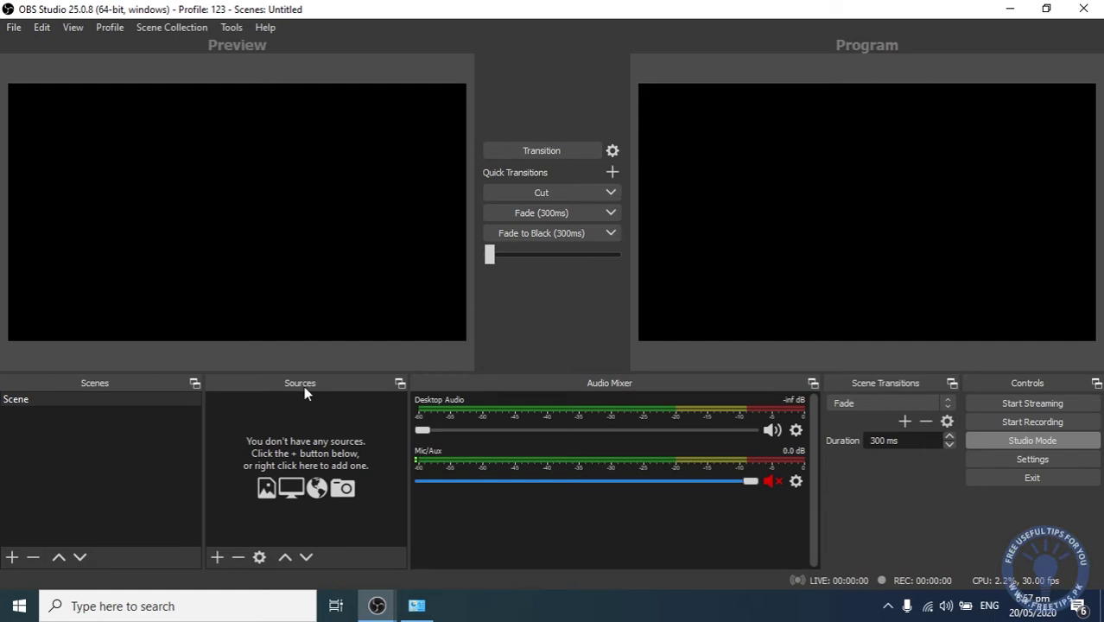
# - Look over the available source types without adding one, and briefly unmute Mic/Aux to test its level before muting it again
pyautogui.click(216, 558)
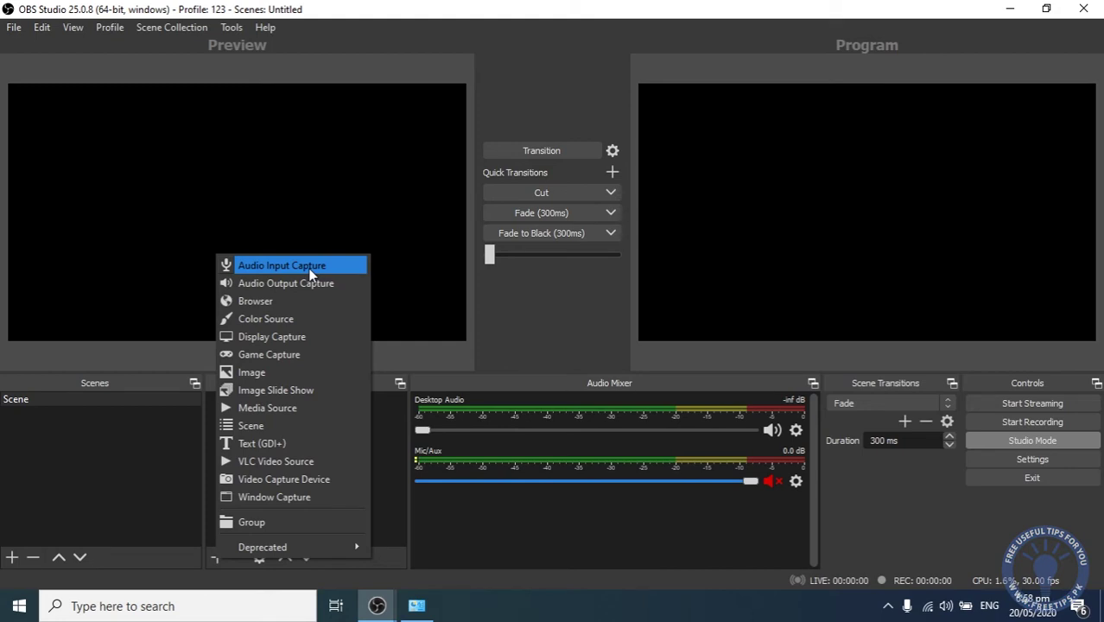
pyautogui.click(469, 529)
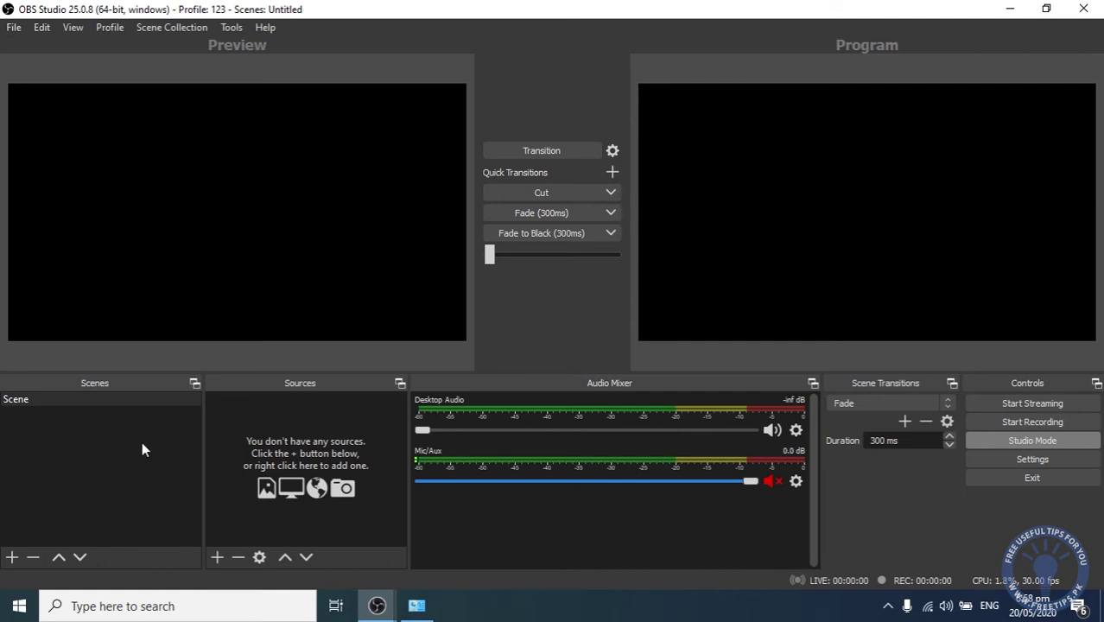
pyautogui.click(772, 481)
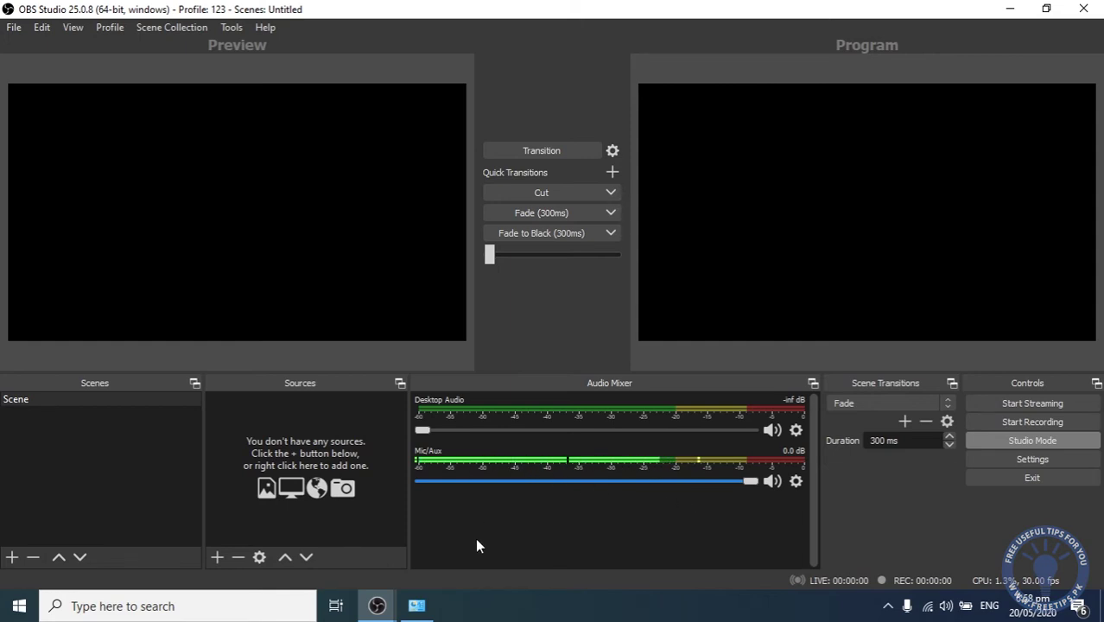
pyautogui.click(772, 481)
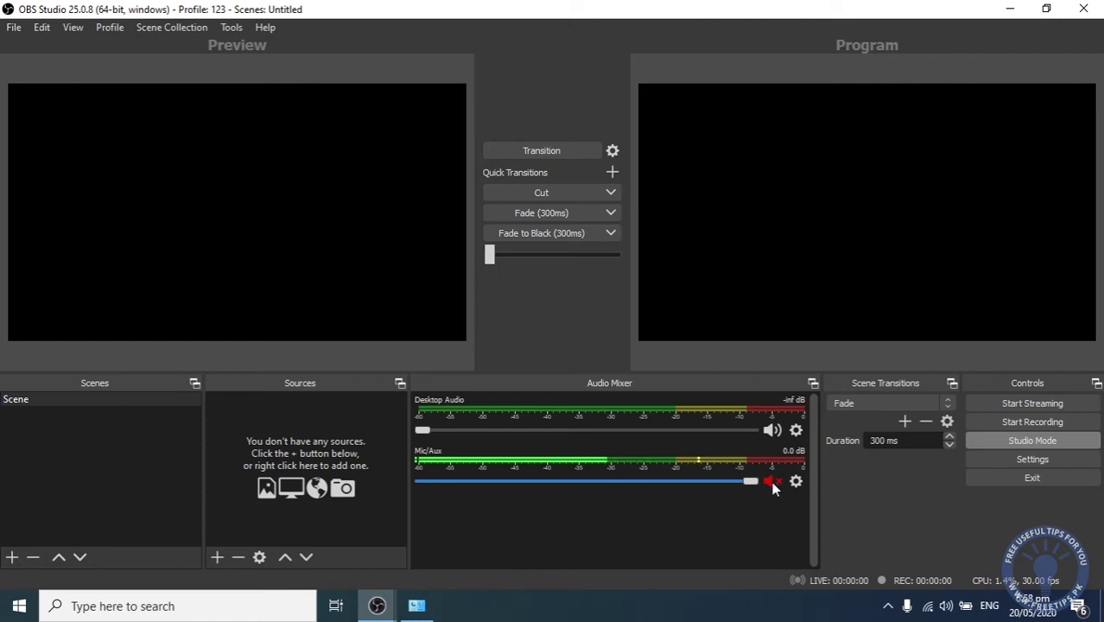
# - Add a new Audio Input Capture source using Laptop Microphone (High Definition Audio Device) and fade the scene to the program output
pyautogui.click(217, 558)
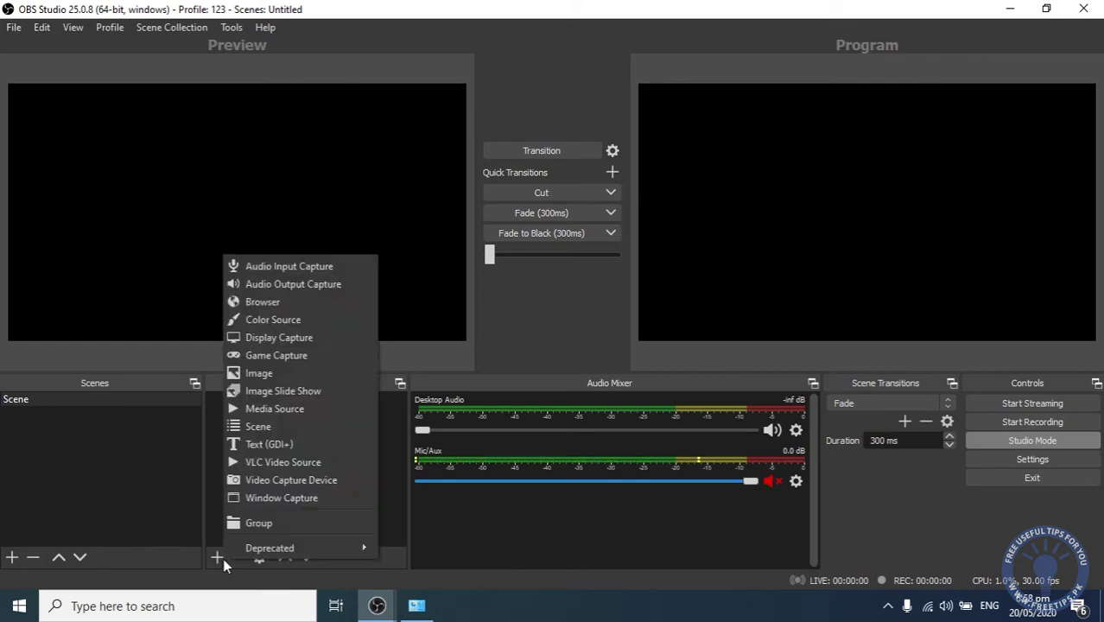
pyautogui.click(296, 273)
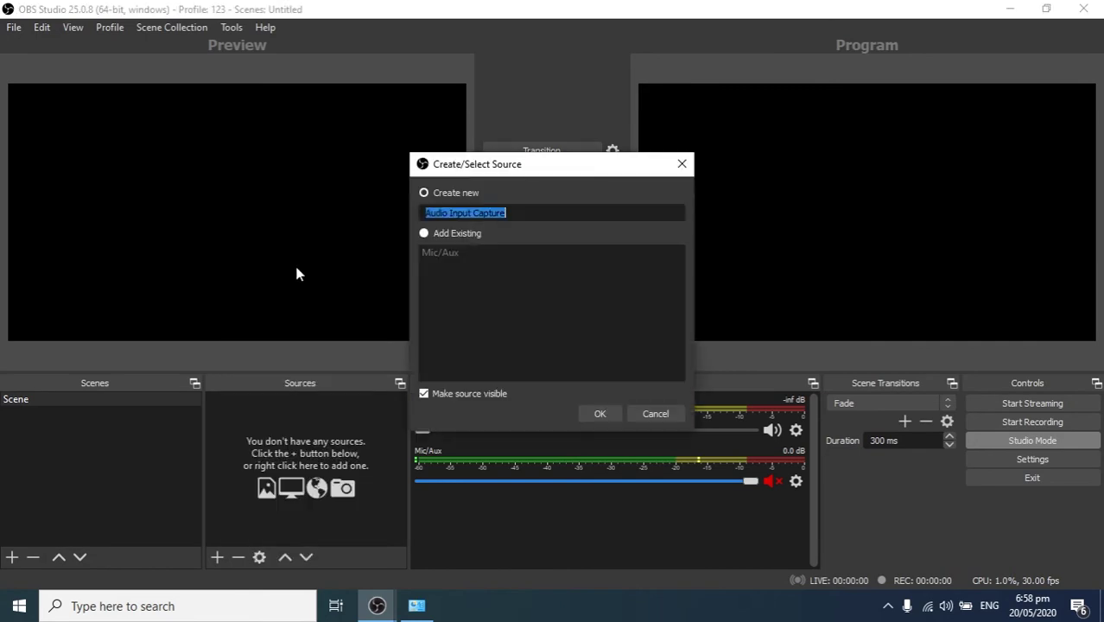
pyautogui.click(608, 413)
pyautogui.click(397, 93)
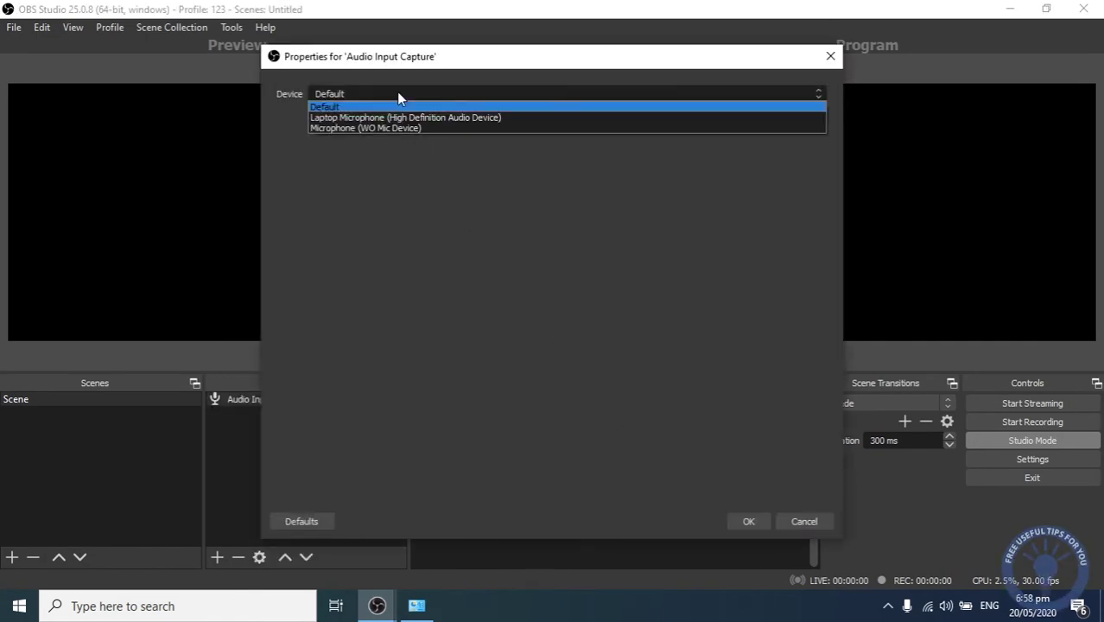
pyautogui.click(359, 117)
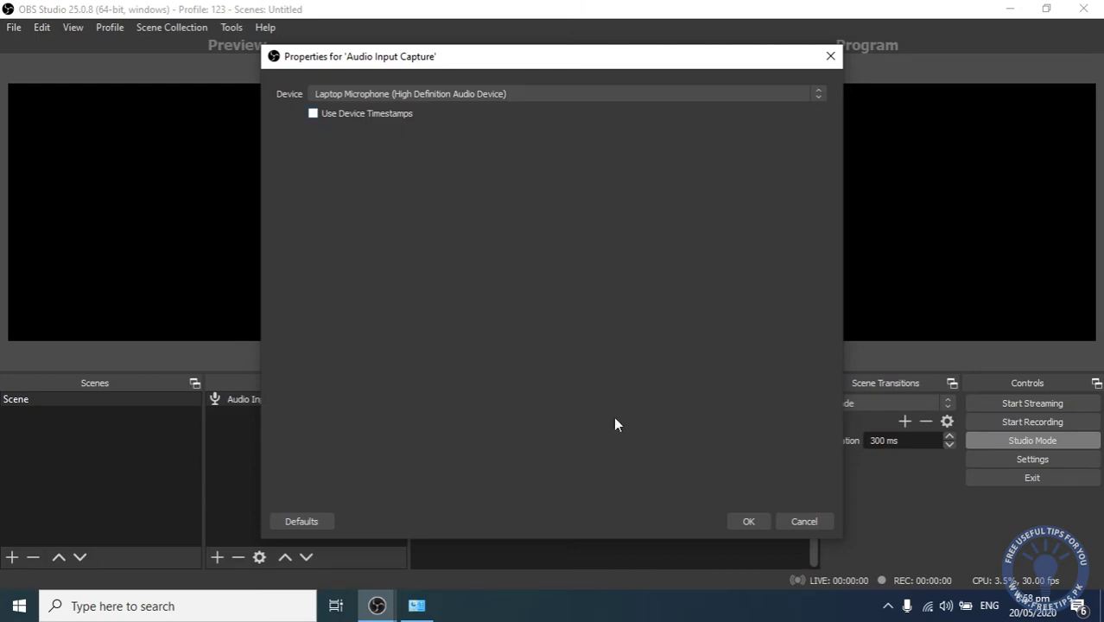
pyautogui.click(748, 524)
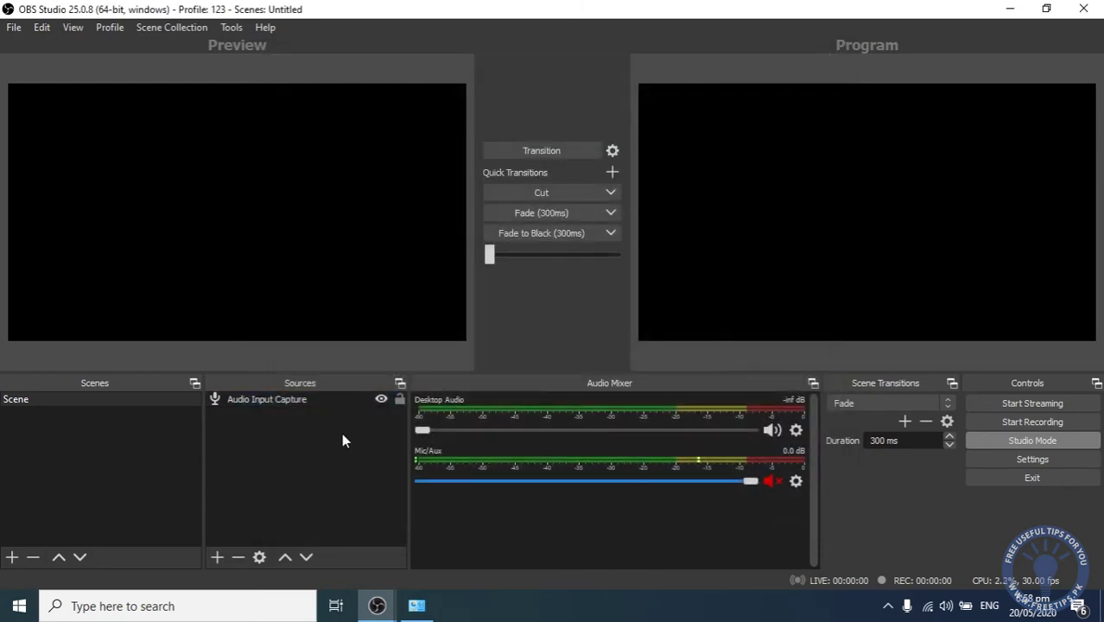
pyautogui.click(550, 213)
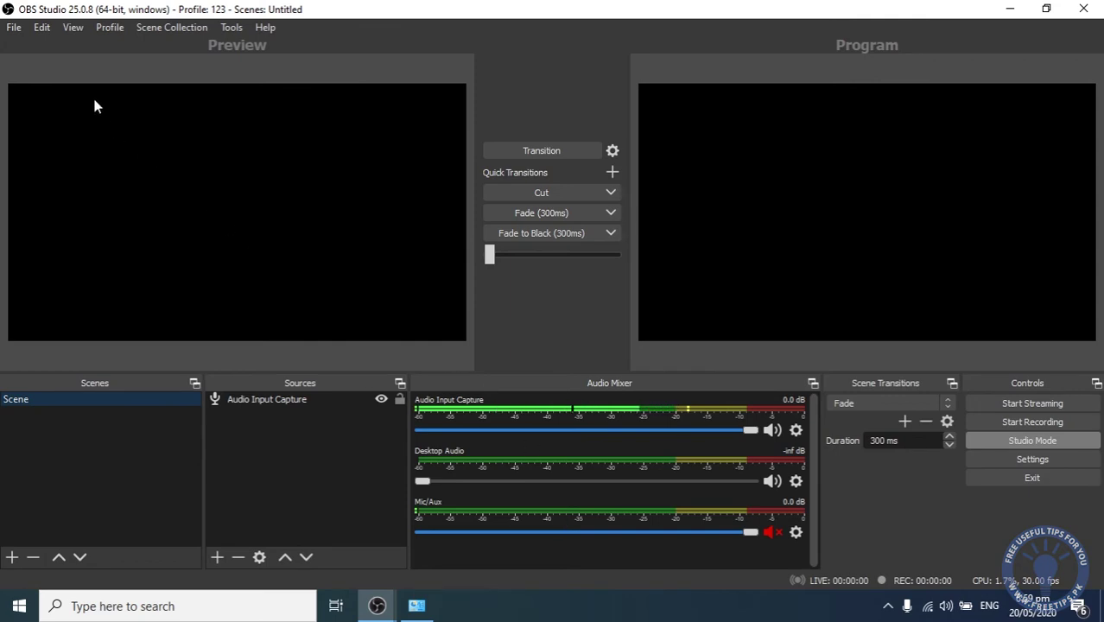
# - In the advanced audio properties, set the audio monitoring of Audio Input Capture to Monitor and Output
pyautogui.click(37, 31)
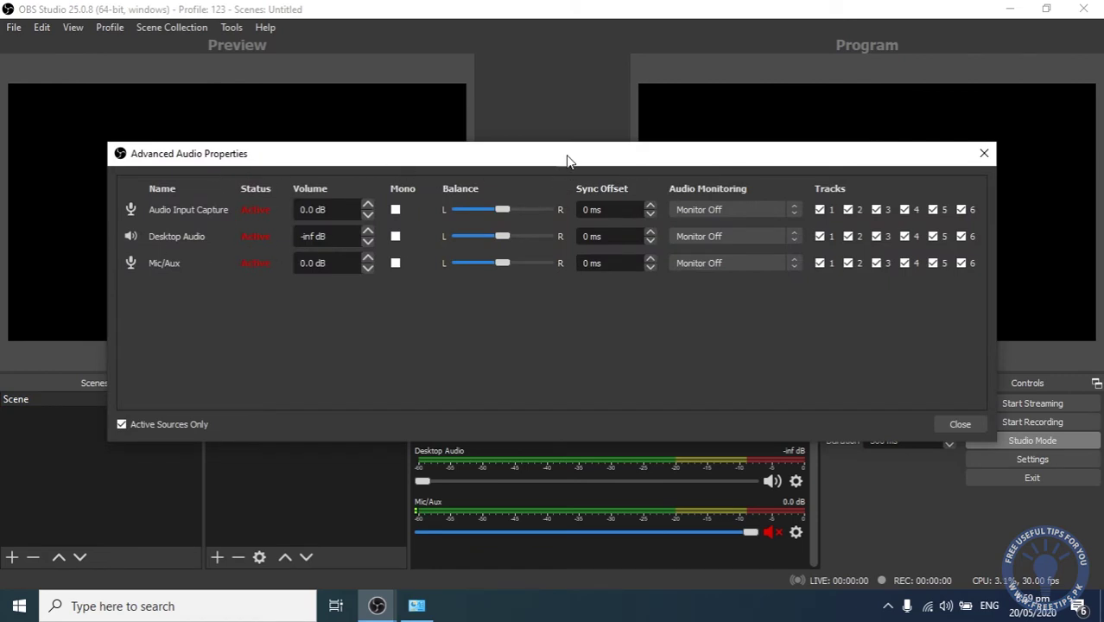
pyautogui.moveTo(568, 160); pyautogui.dragTo(544, 110)
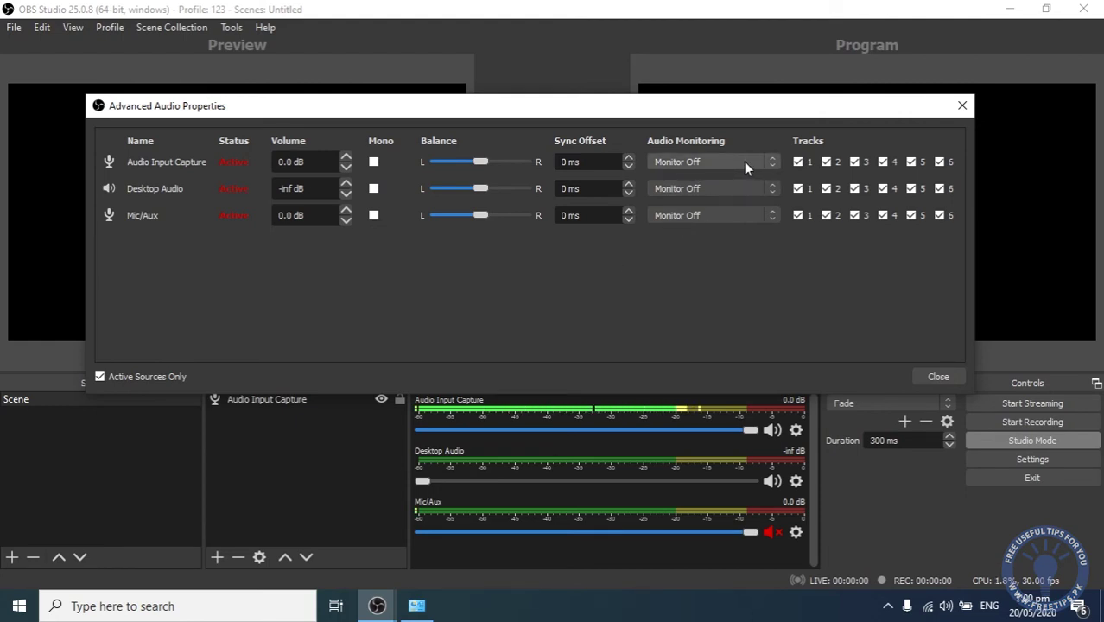
pyautogui.click(765, 187)
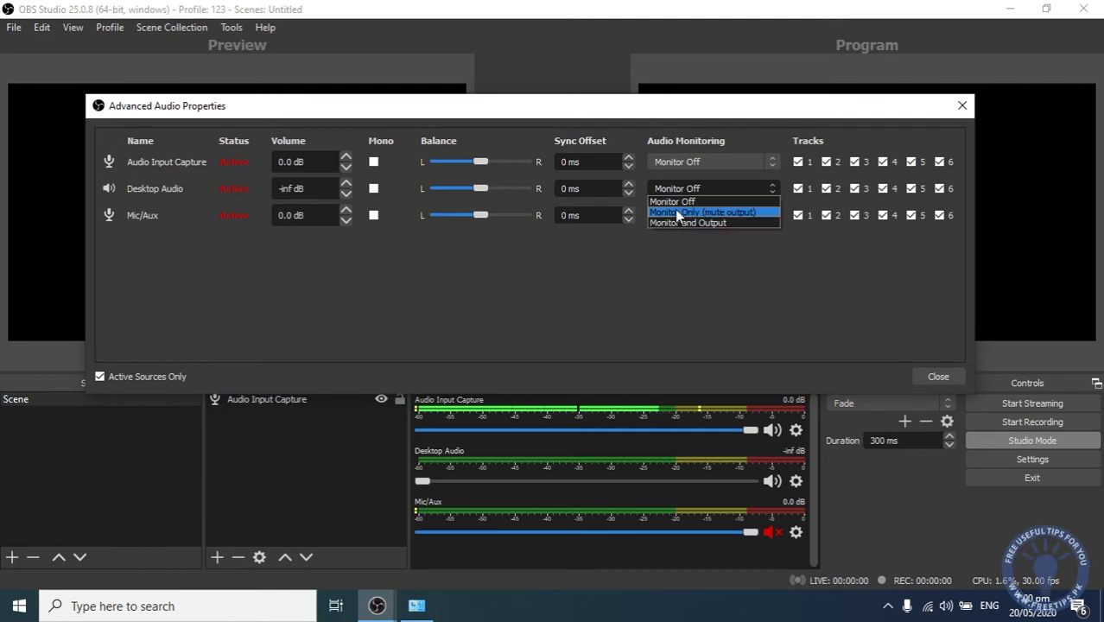
pyautogui.click(661, 274)
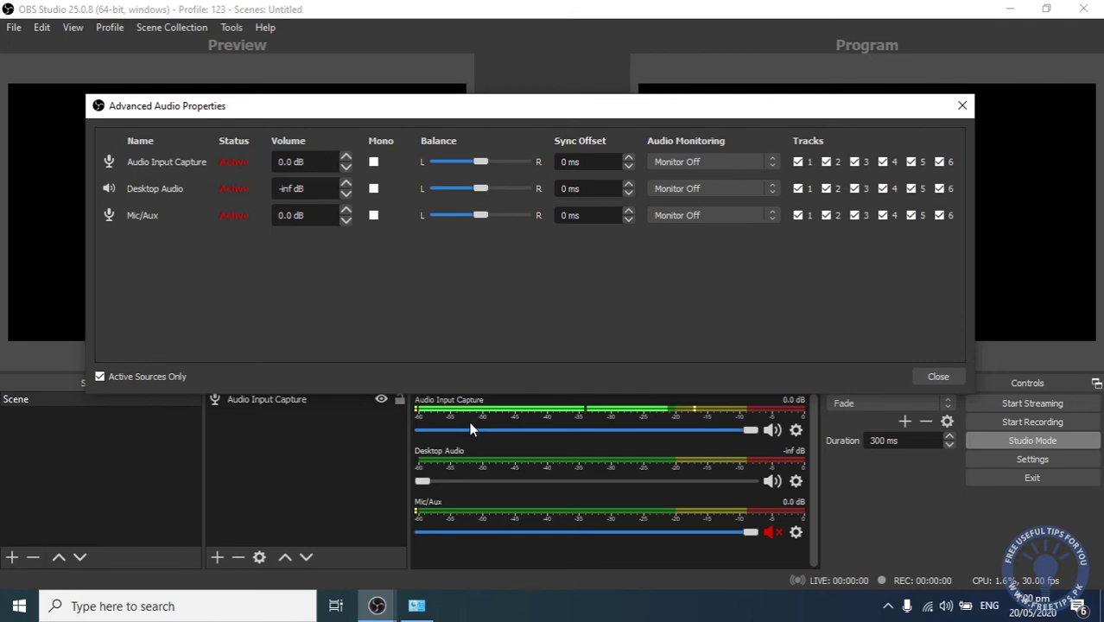
pyautogui.click(774, 163)
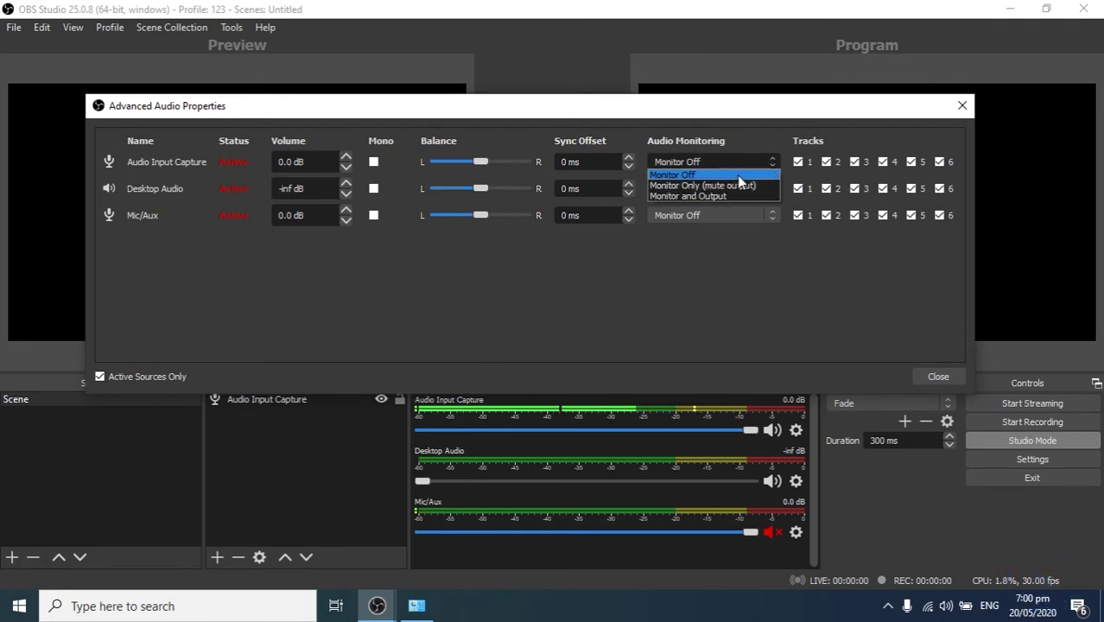
pyautogui.click(692, 192)
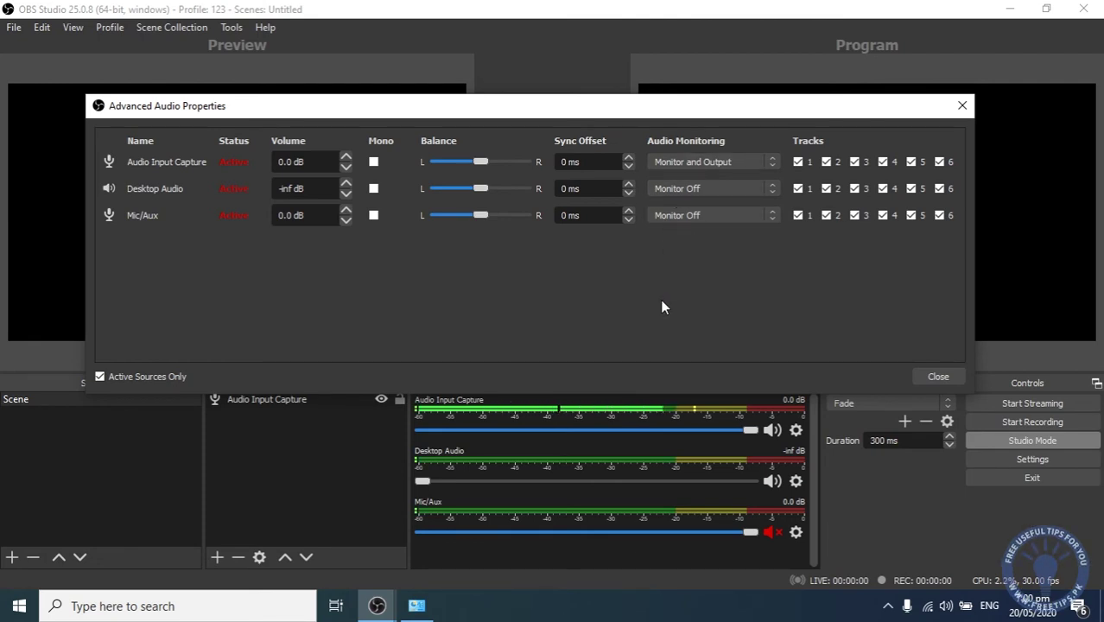
# - Set the audio monitoring of Audio Input Capture to Monitor Off and assign the source to track 1 only
pyautogui.click(772, 163)
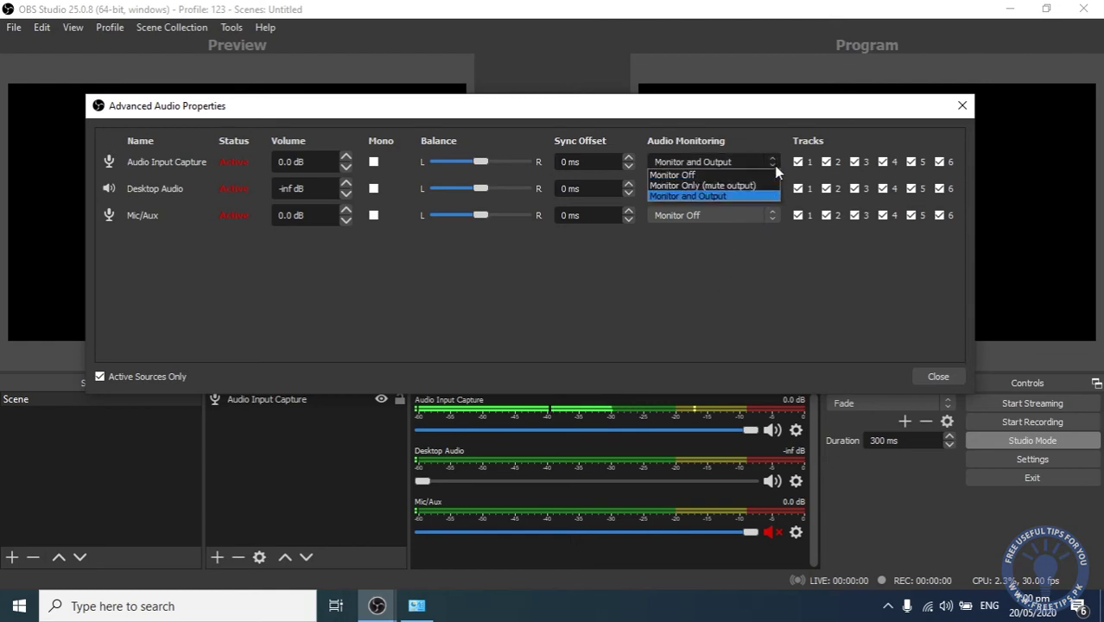
pyautogui.click(741, 176)
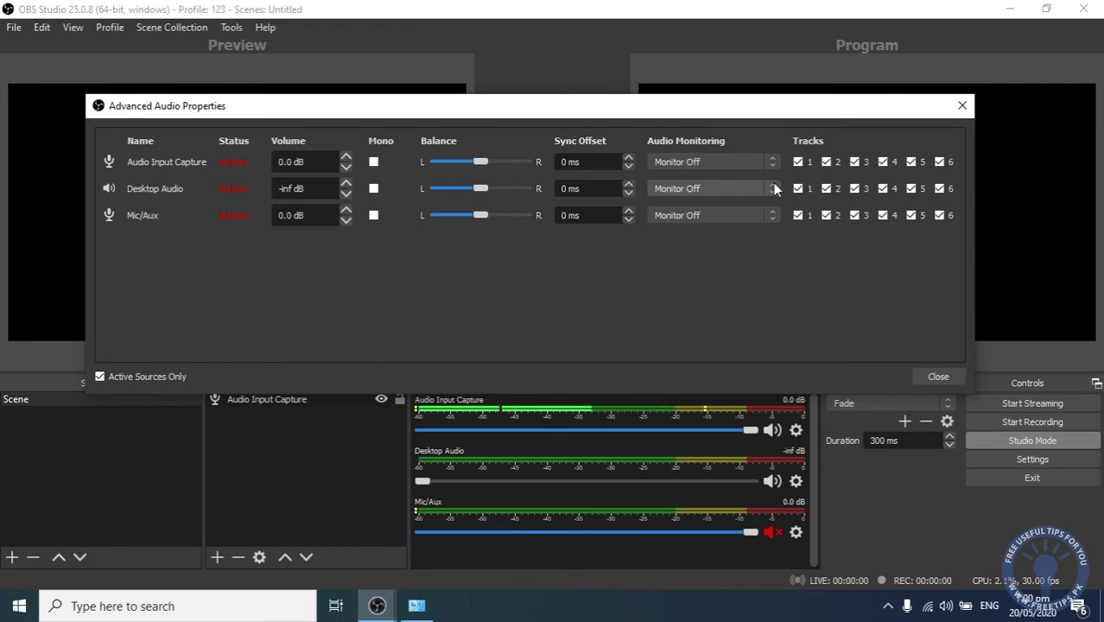
pyautogui.click(826, 162)
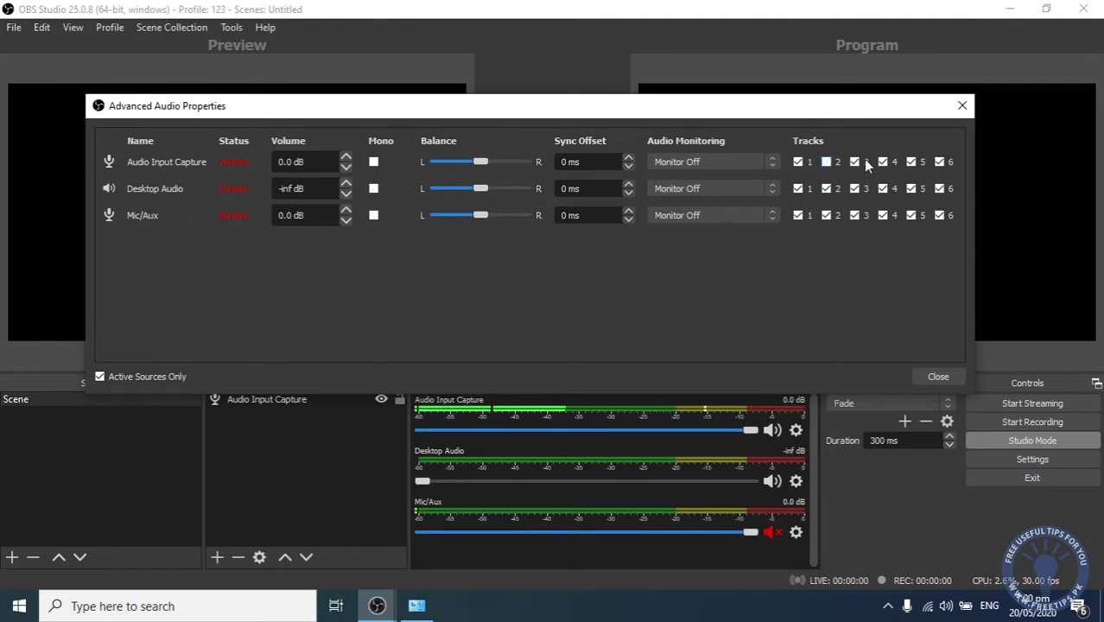
pyautogui.click(854, 162)
pyautogui.click(882, 161)
pyautogui.click(910, 162)
pyautogui.click(939, 162)
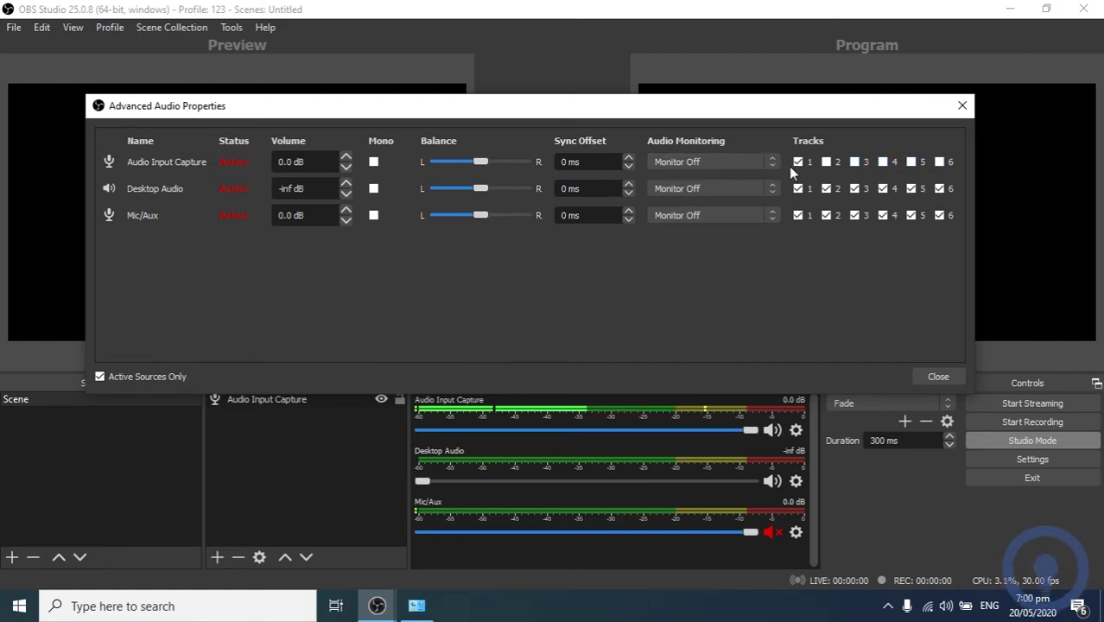
# - Remove track 1 from Desktop Audio and Mic/Aux, and clear tracks 3 to 6 so Desktop Audio uses track 2 only
pyautogui.click(797, 189)
pyautogui.click(797, 215)
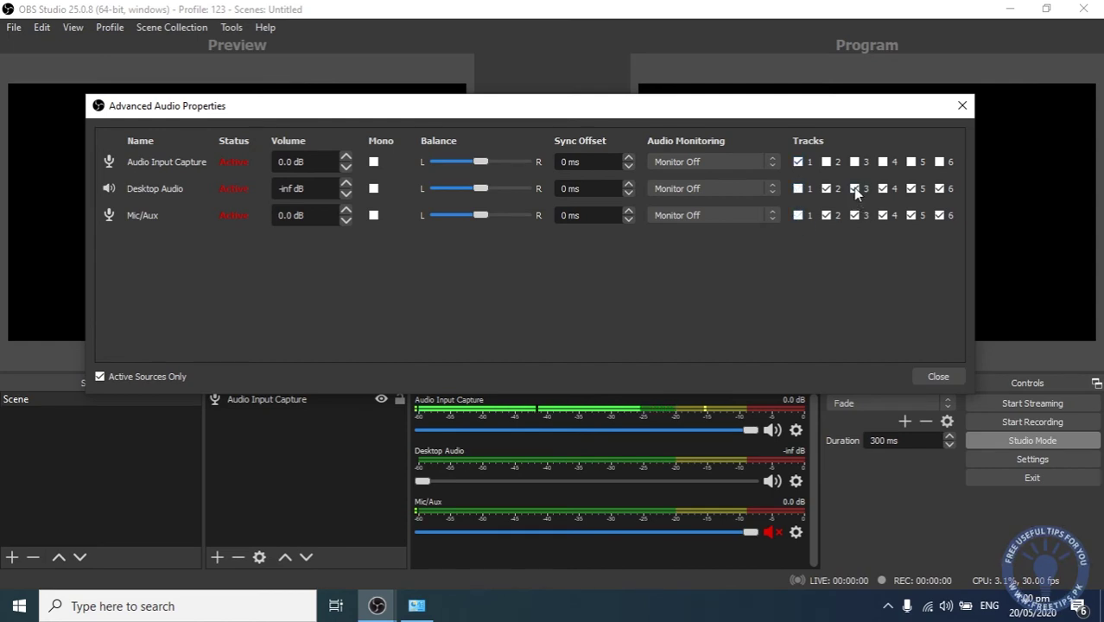
pyautogui.click(854, 188)
pyautogui.click(882, 188)
pyautogui.click(911, 188)
pyautogui.click(939, 188)
# - Keep only track 3 assigned to Mic/Aux and close the advanced audio properties
pyautogui.click(826, 215)
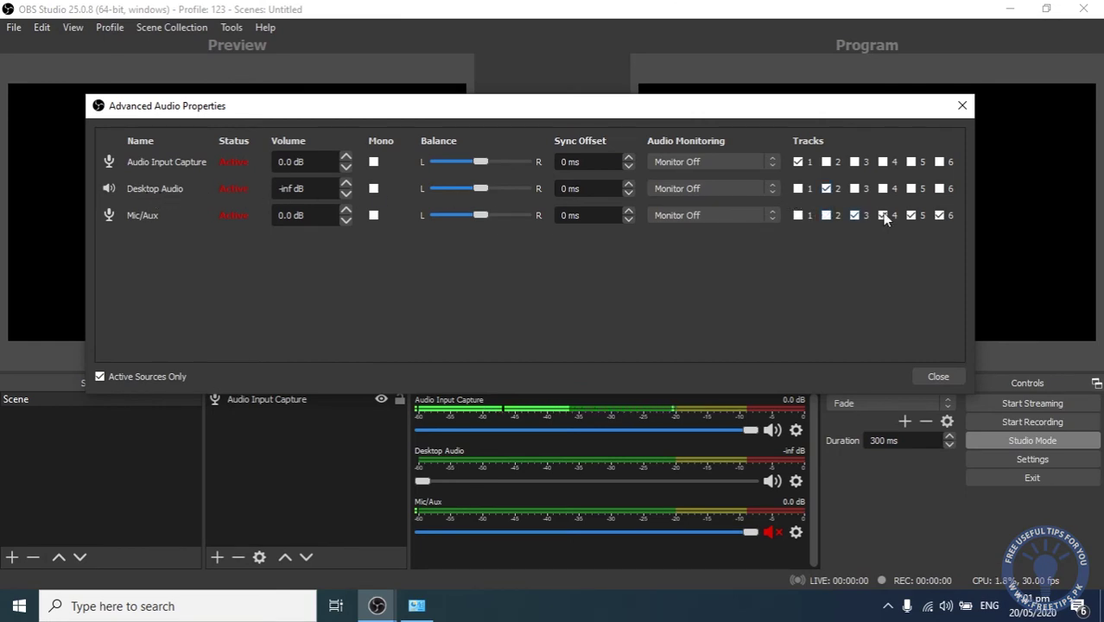
pyautogui.click(882, 215)
pyautogui.click(911, 215)
pyautogui.click(939, 215)
pyautogui.click(939, 377)
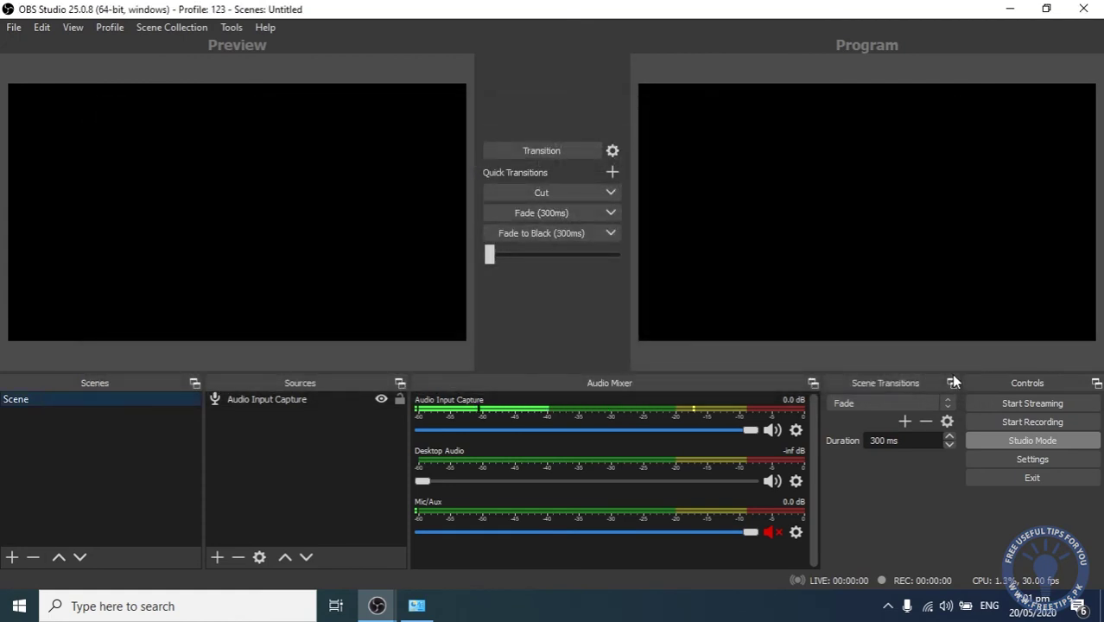
# - Lower the volume of Audio Input Capture in the mixer to about -13.1 dB
pyautogui.click(797, 431)
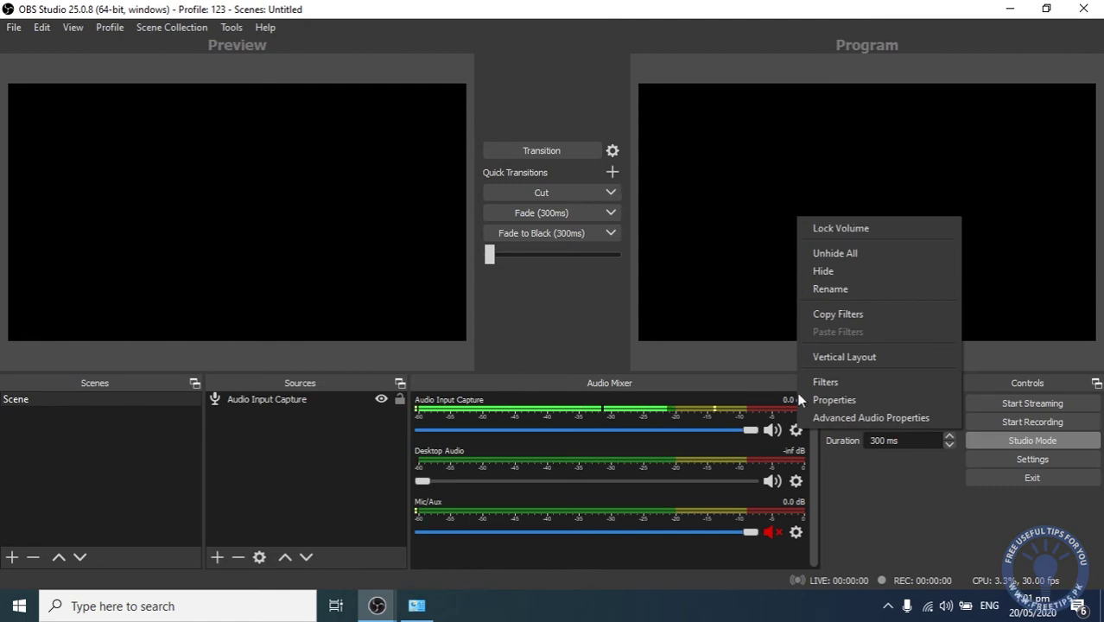
pyautogui.click(704, 437)
pyautogui.moveTo(750, 430); pyautogui.dragTo(616, 431)
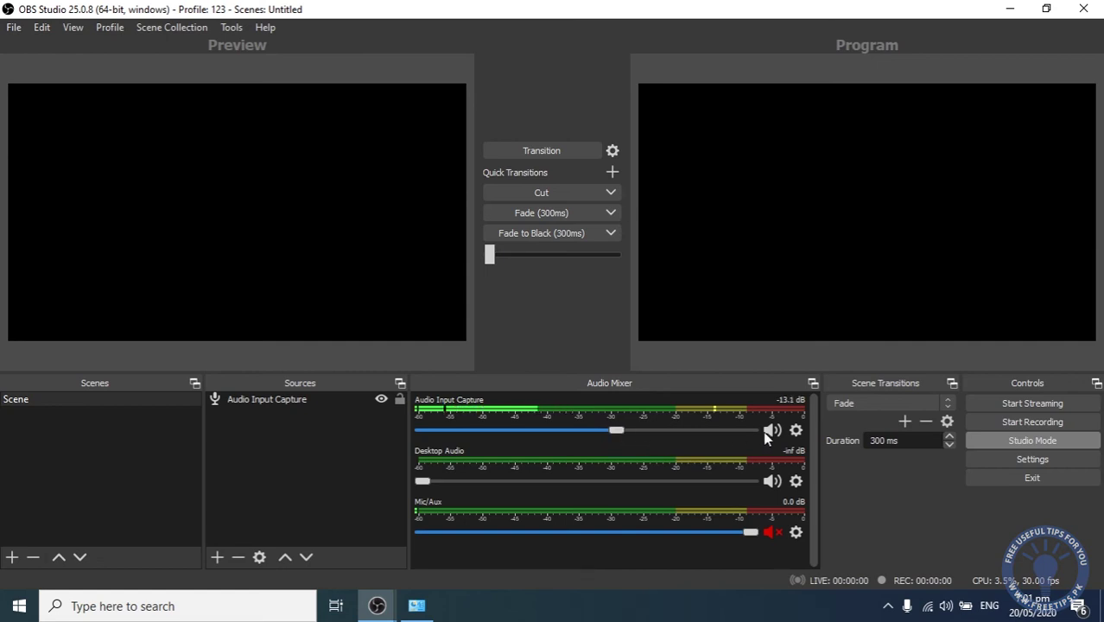
# - Lock the volume of Audio Input Capture and unlock it again
pyautogui.click(796, 433)
pyautogui.click(848, 229)
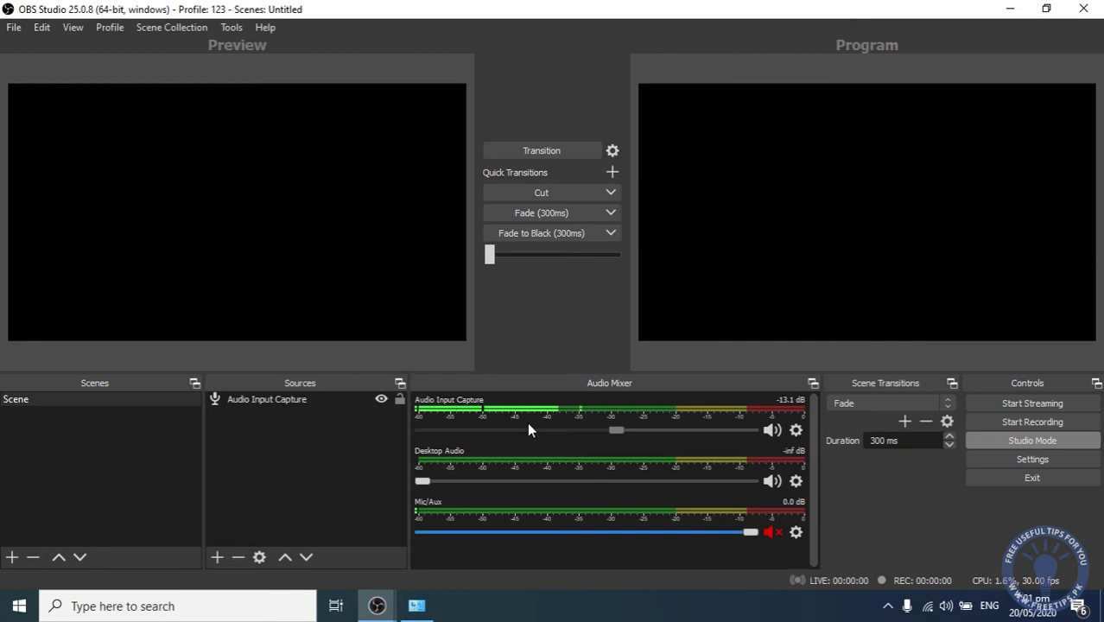
pyautogui.click(795, 430)
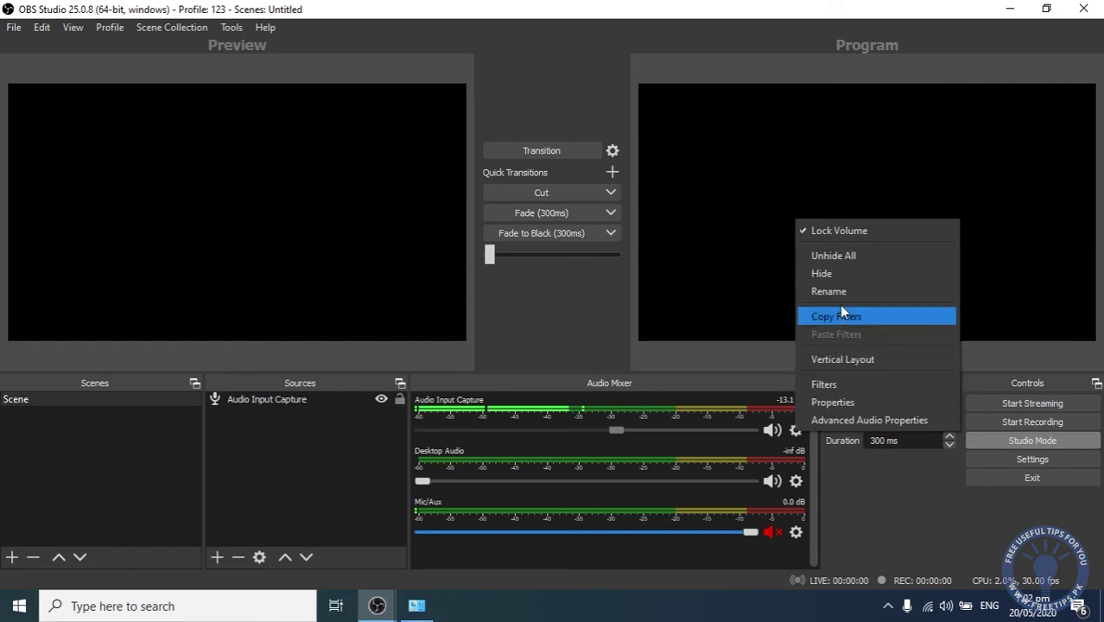
pyautogui.click(849, 233)
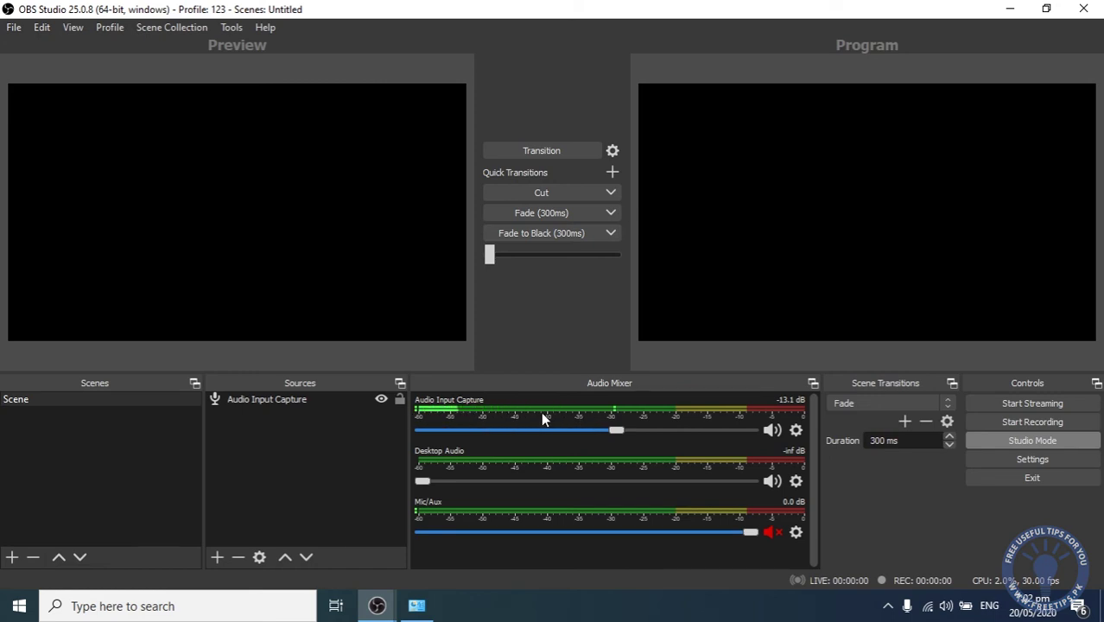
# - Try Audio Input Capture volumes of about -6.9 dB and -1.5 dB, and settle on about -4.9 dB
pyautogui.moveTo(615, 430); pyautogui.dragTo(661, 430)
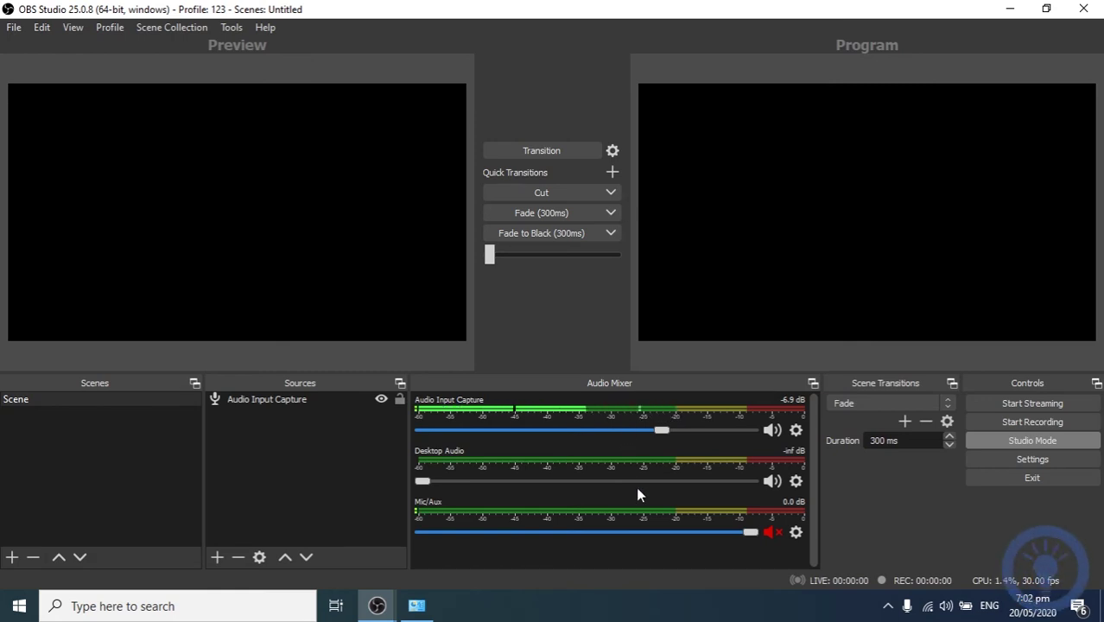
pyautogui.moveTo(657, 434); pyautogui.dragTo(726, 432)
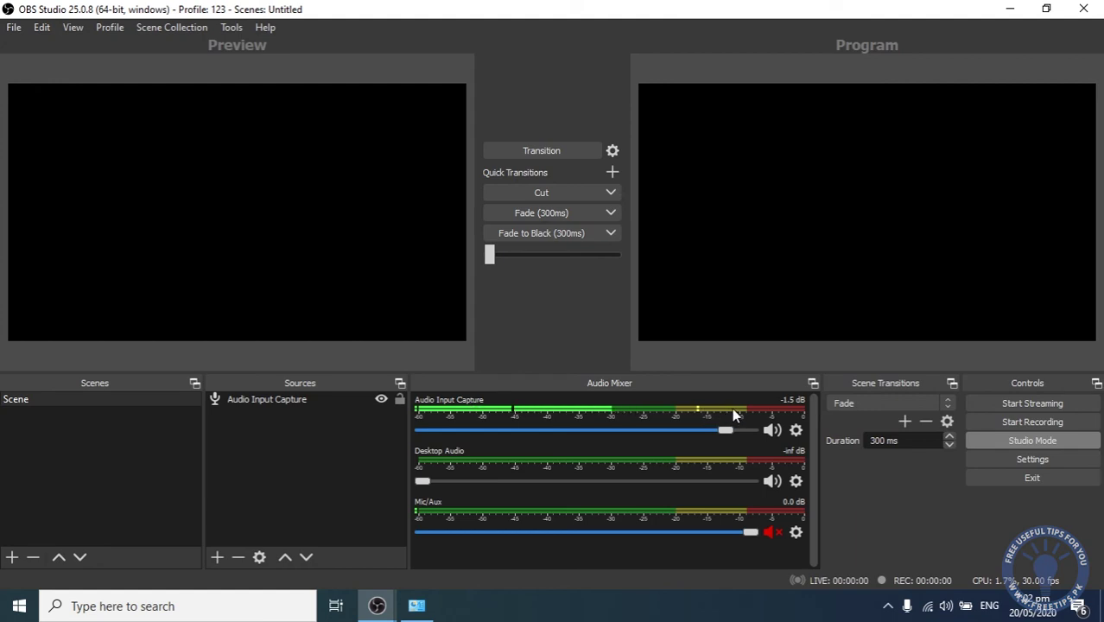
pyautogui.click(722, 430)
pyautogui.moveTo(723, 430); pyautogui.dragTo(680, 428)
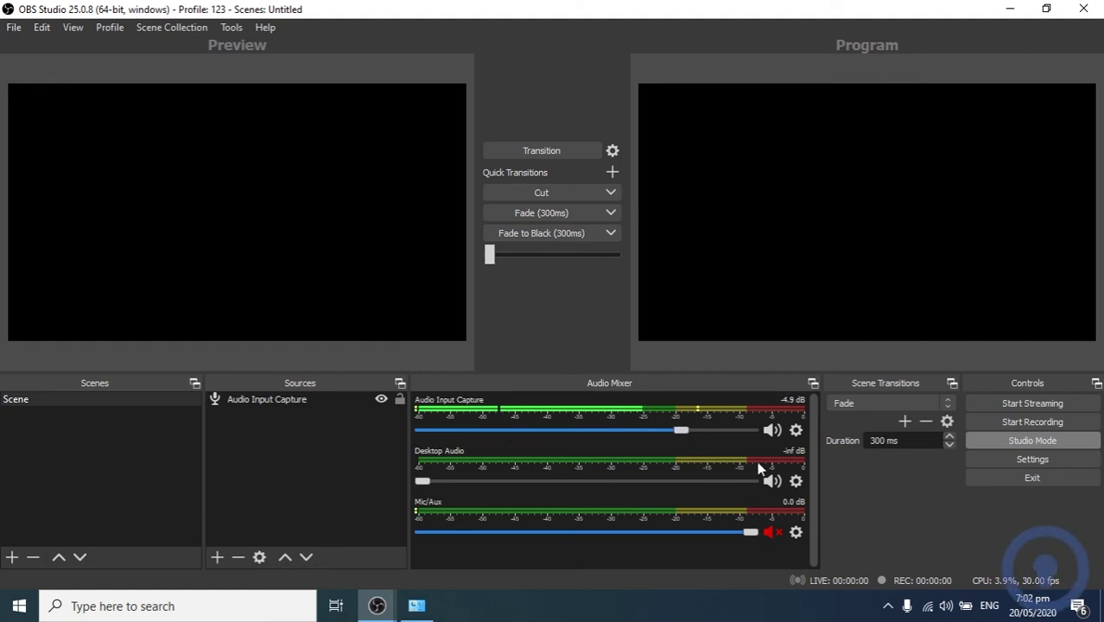
# - Switch the audio mixer to the vertical layout and return it to the horizontal one
pyautogui.click(795, 430)
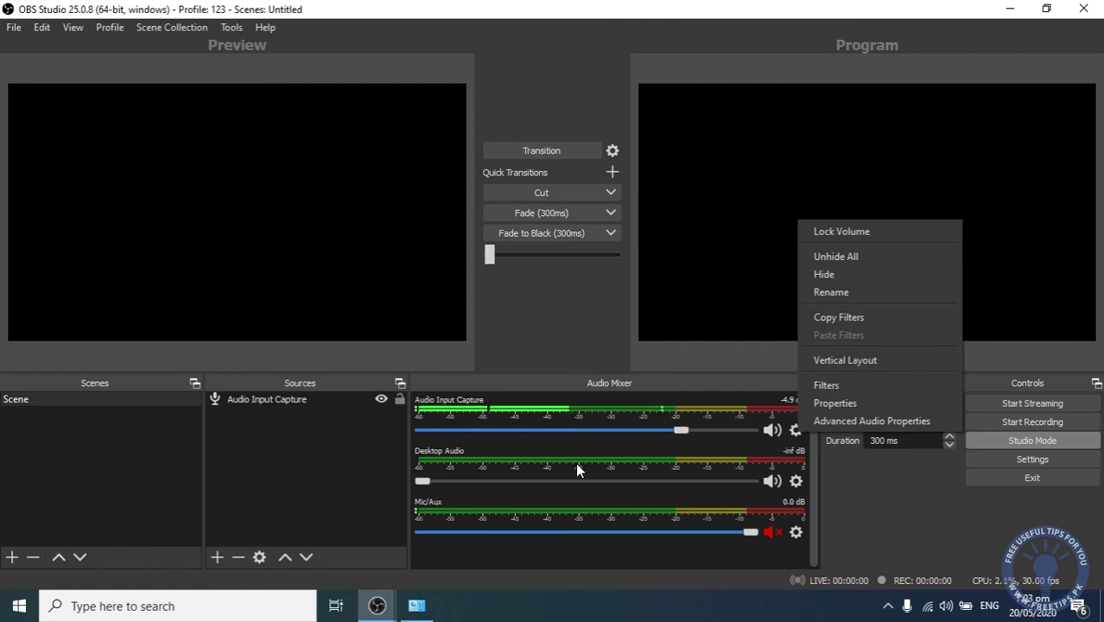
pyautogui.click(829, 361)
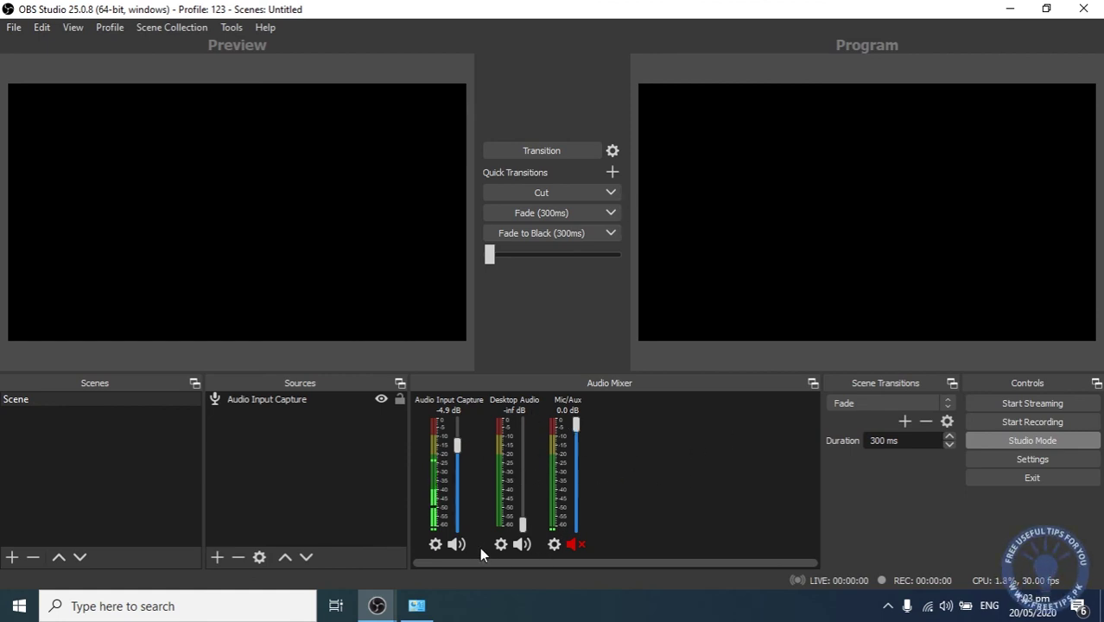
pyautogui.click(436, 545)
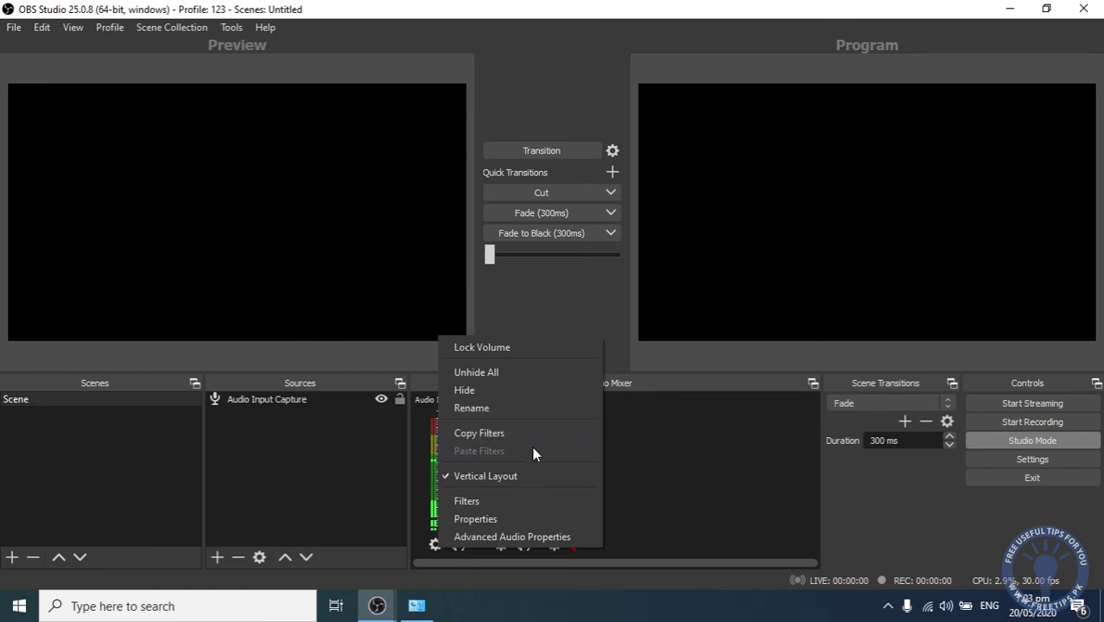
pyautogui.click(533, 476)
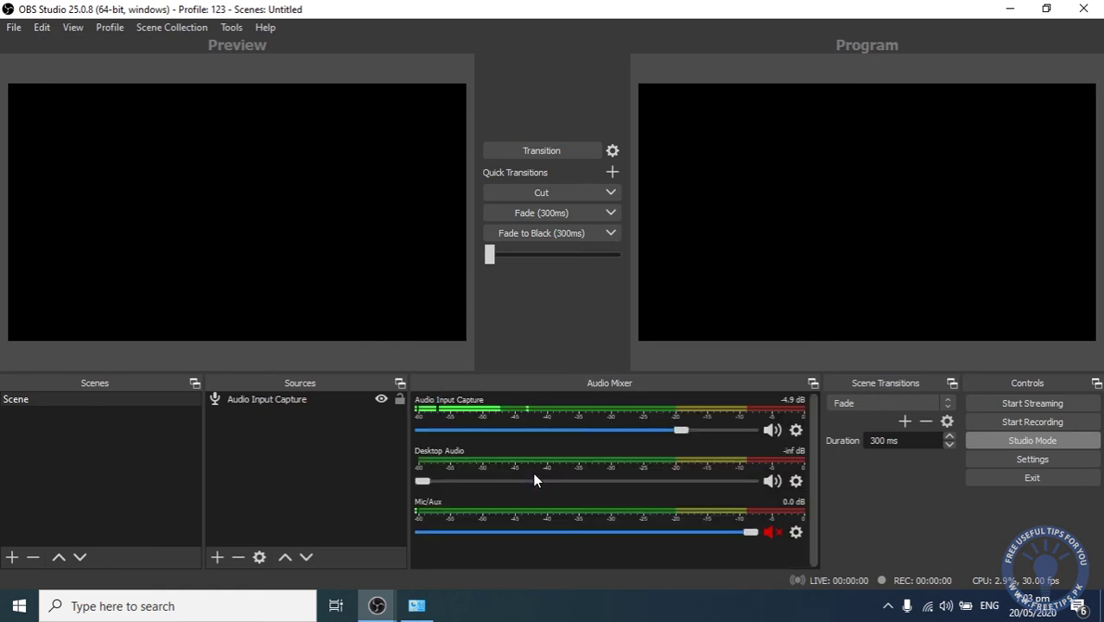
# - Open the filters of Audio Input Capture and reposition their window so it is fully on screen
pyautogui.click(796, 429)
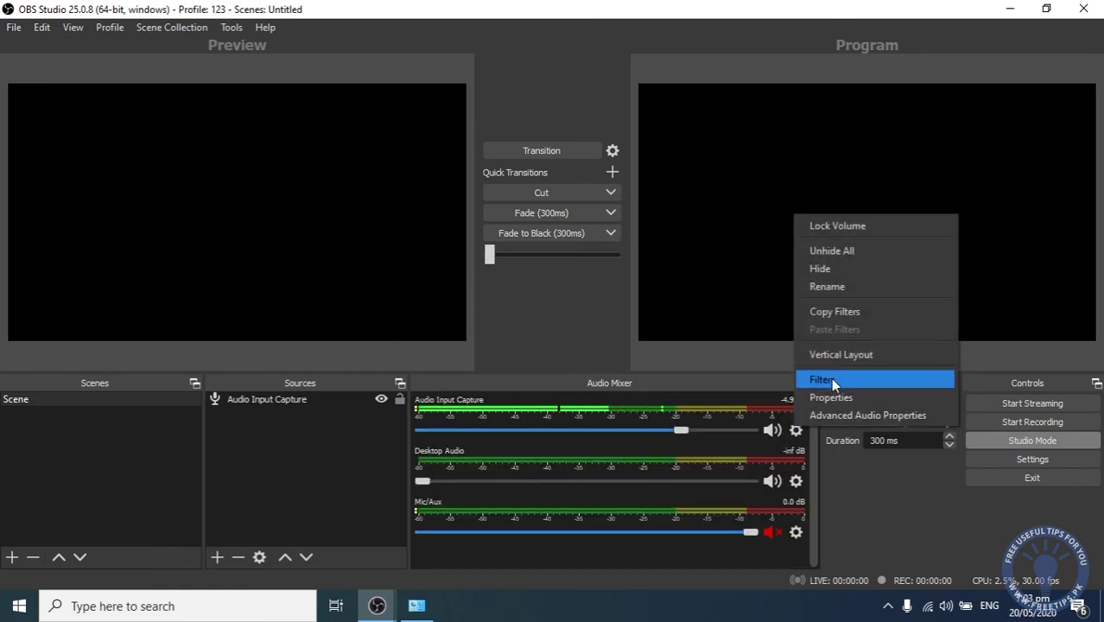
pyautogui.click(831, 380)
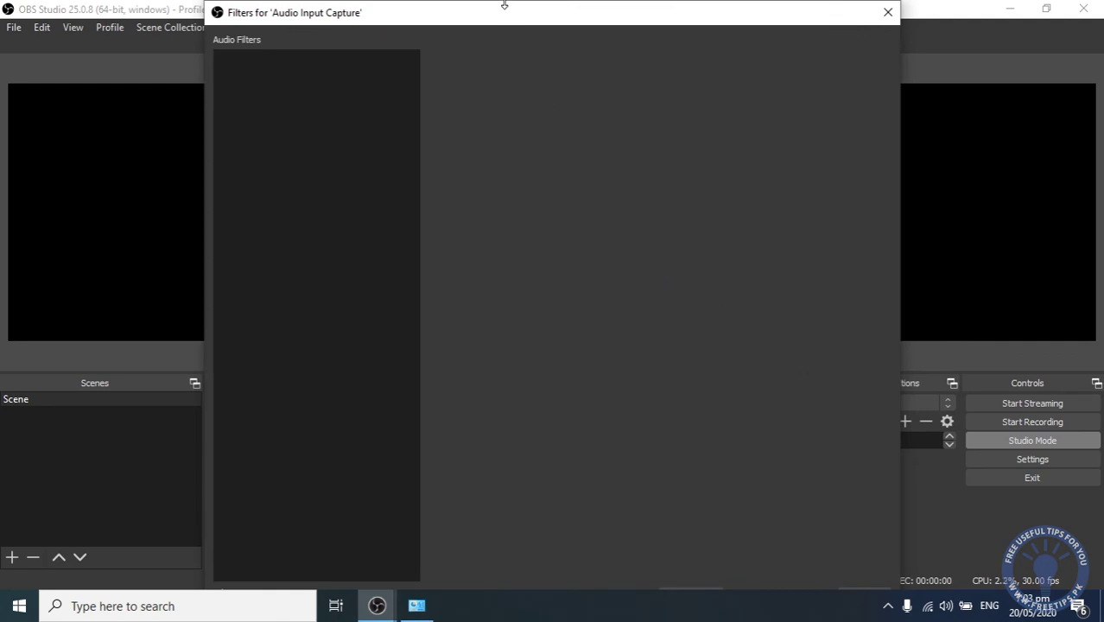
pyautogui.moveTo(505, 5); pyautogui.dragTo(519, 73)
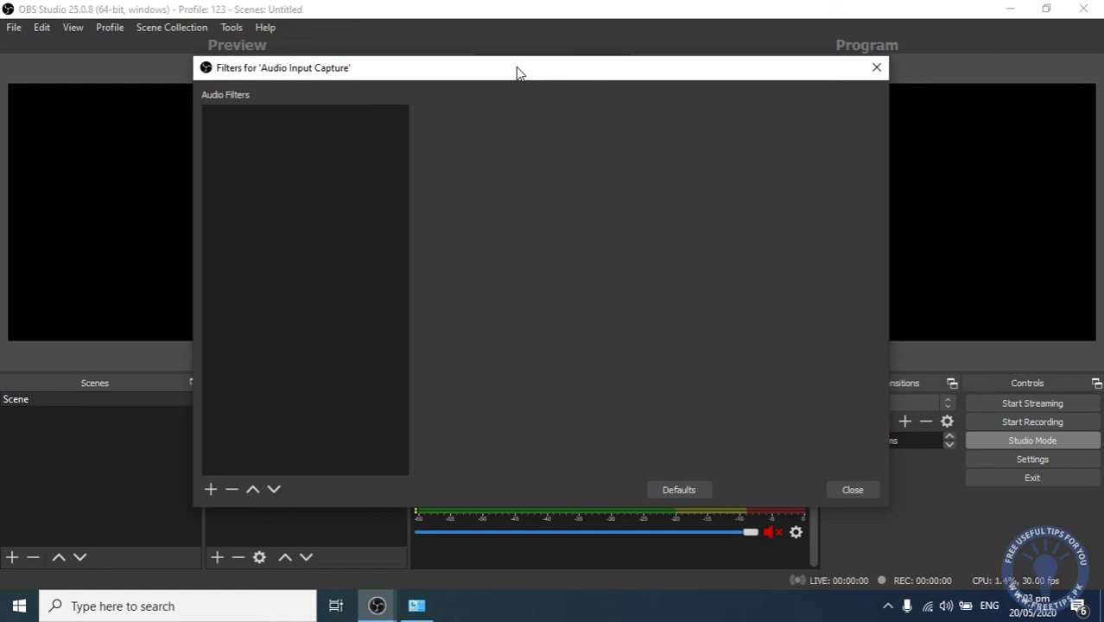
pyautogui.click(211, 489)
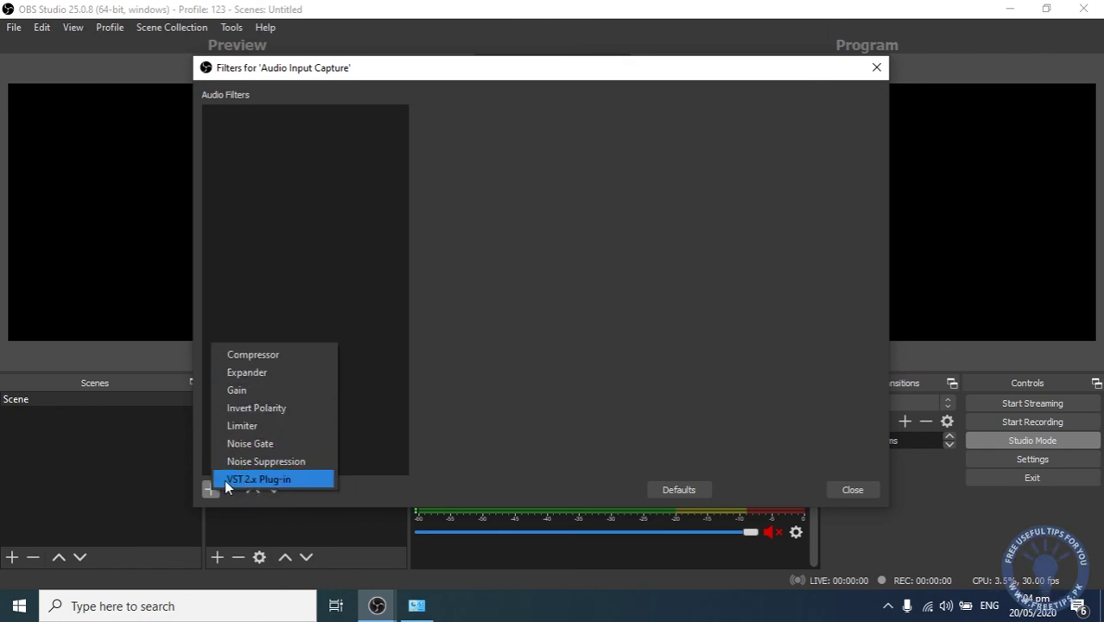
pyautogui.click(270, 480)
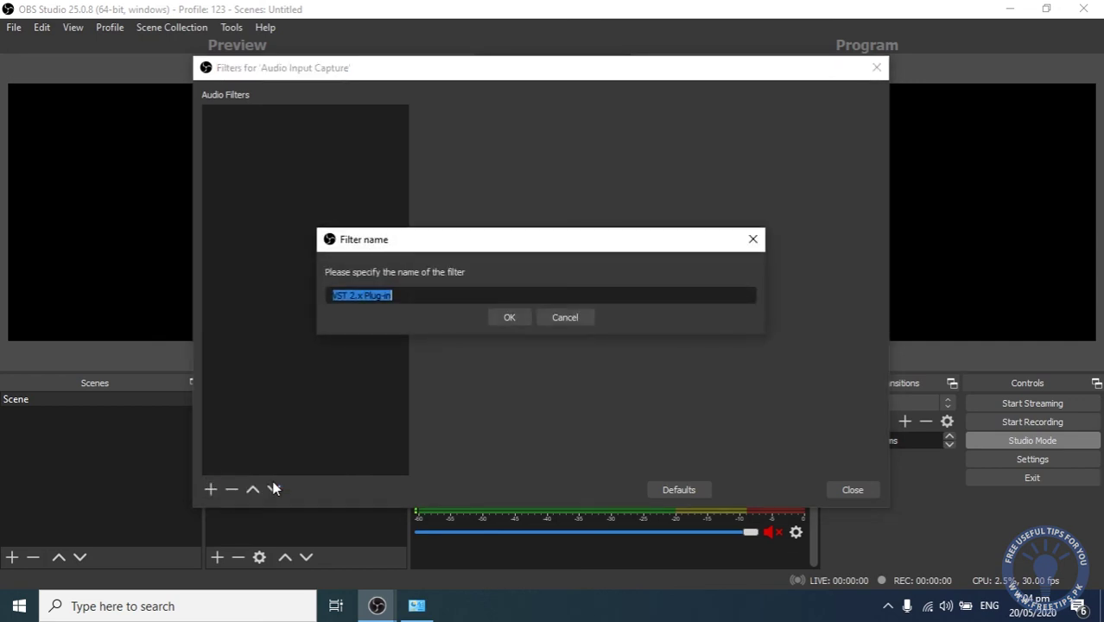
pyautogui.click(578, 319)
# - Add a VST 2.x Plug-in filter named Denoise to Audio Input Capture
pyautogui.click(214, 489)
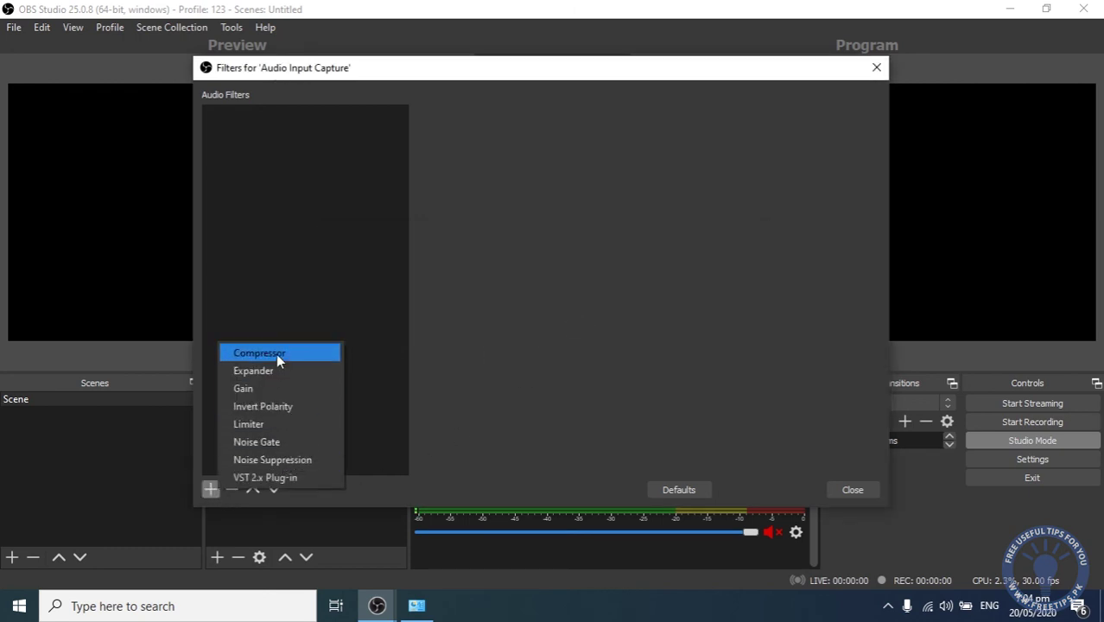
pyautogui.click(260, 477)
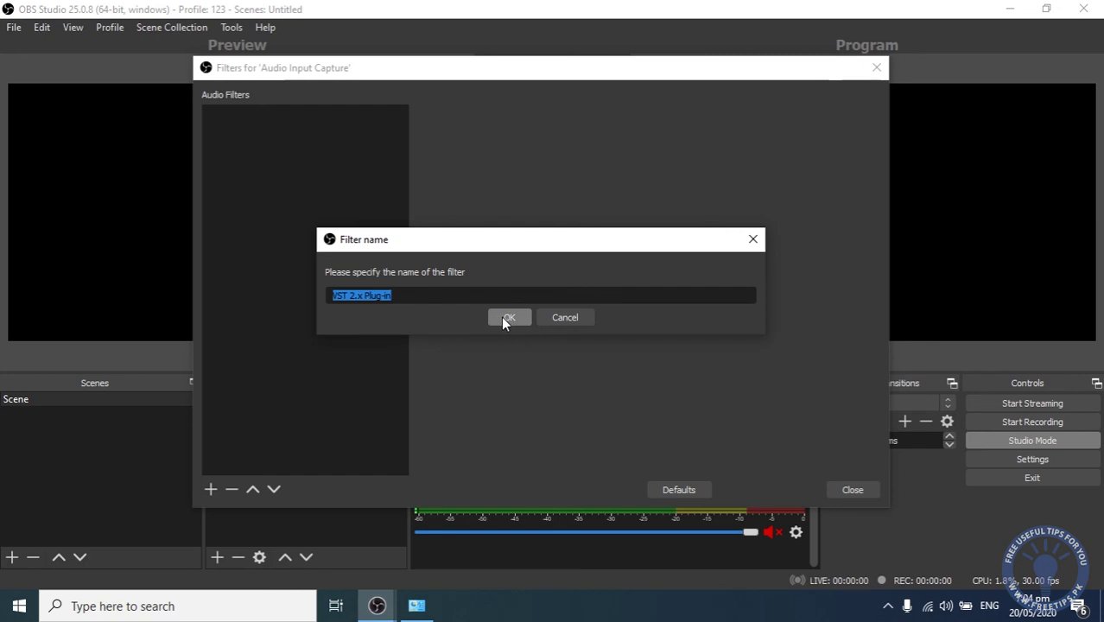
pyautogui.click(426, 295)
pyautogui.moveTo(427, 296); pyautogui.dragTo(310, 298)
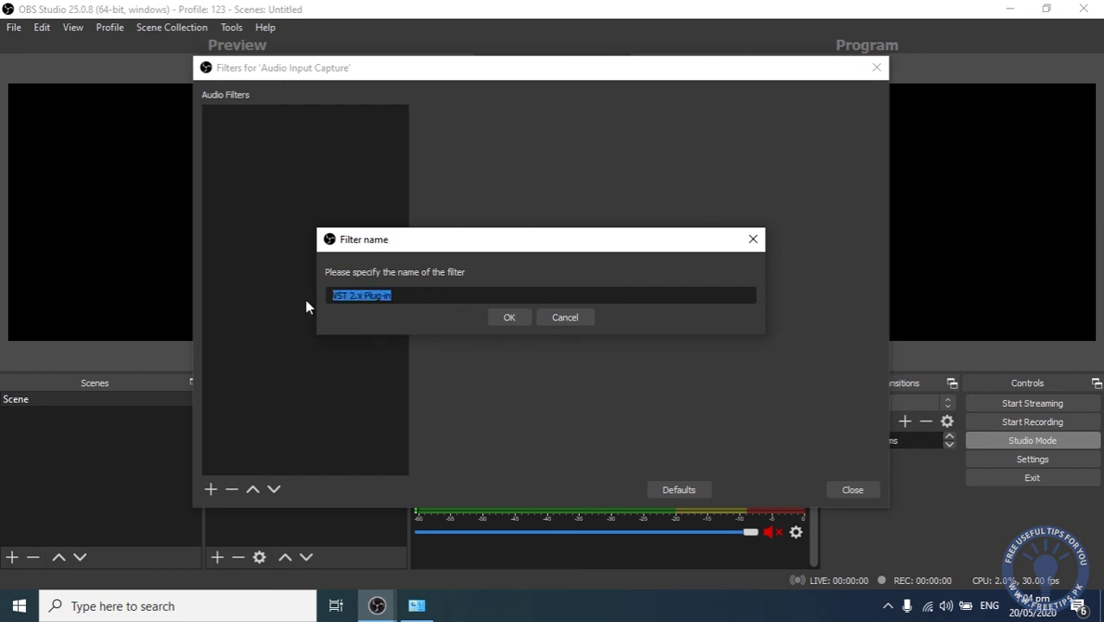
pyautogui.write('Denoise')
pyautogui.click(508, 316)
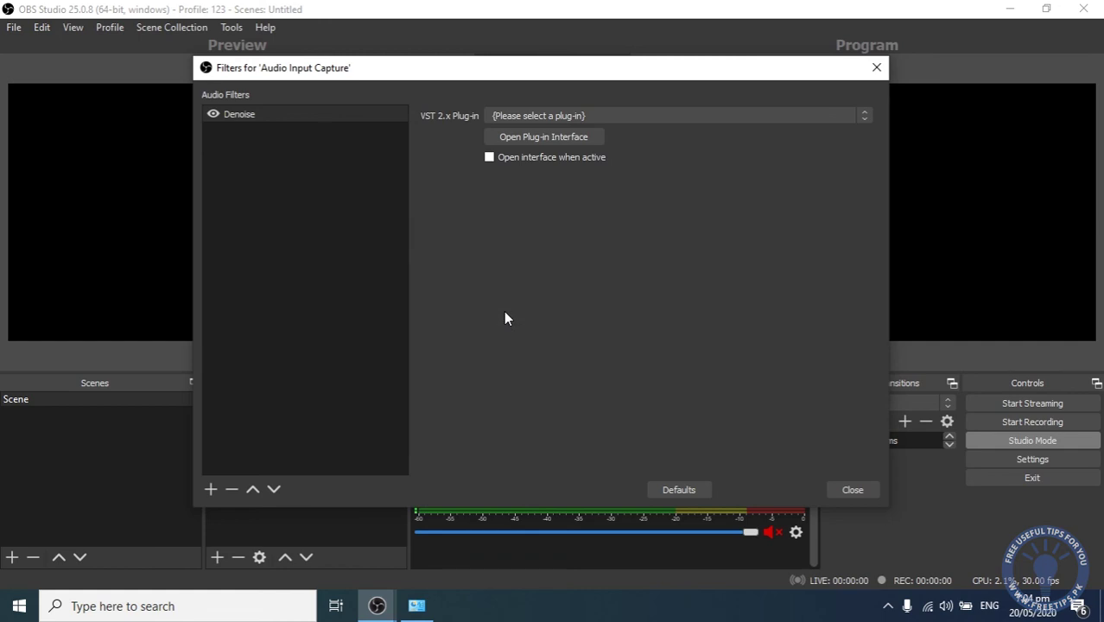
# - Look over the VST plug-ins available for the Denoise filter without choosing one, and close the filters window
pyautogui.click(560, 113)
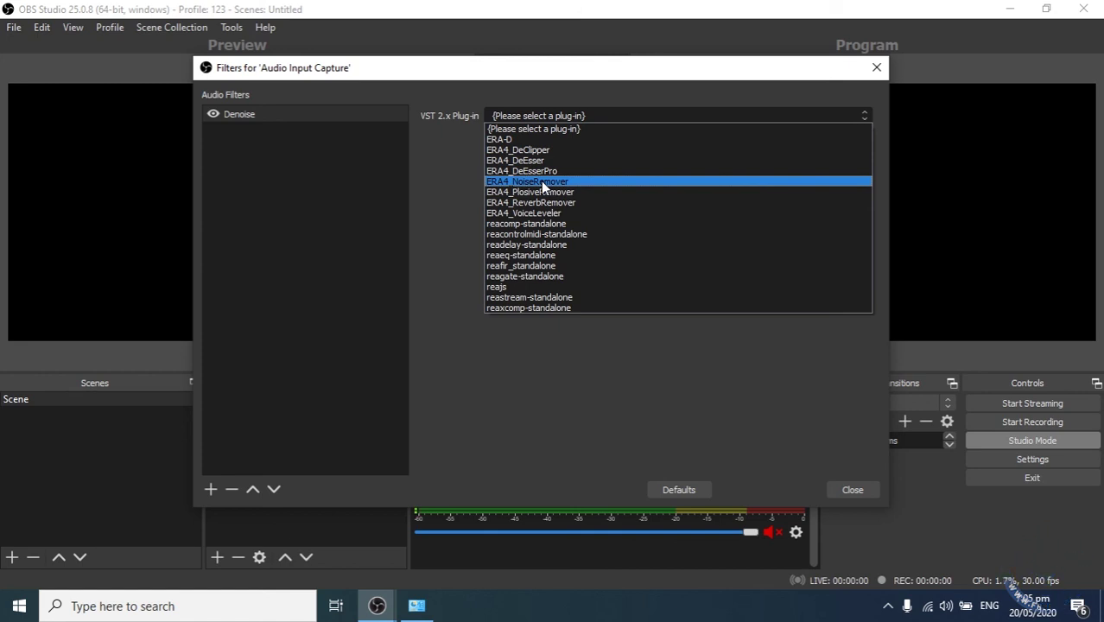
pyautogui.click(853, 494)
pyautogui.click(853, 494)
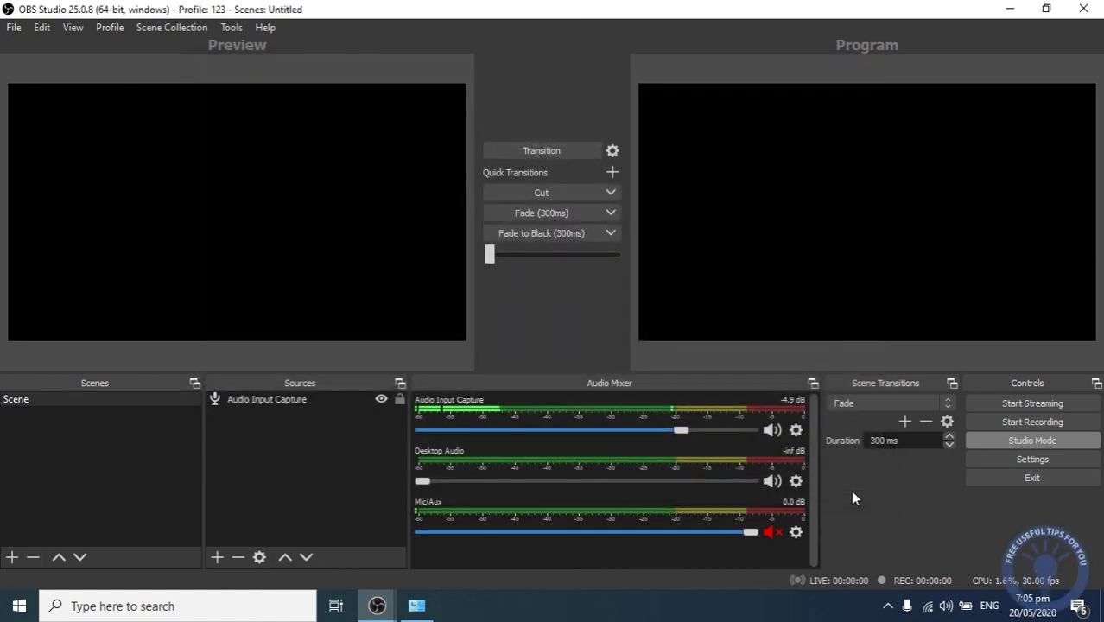